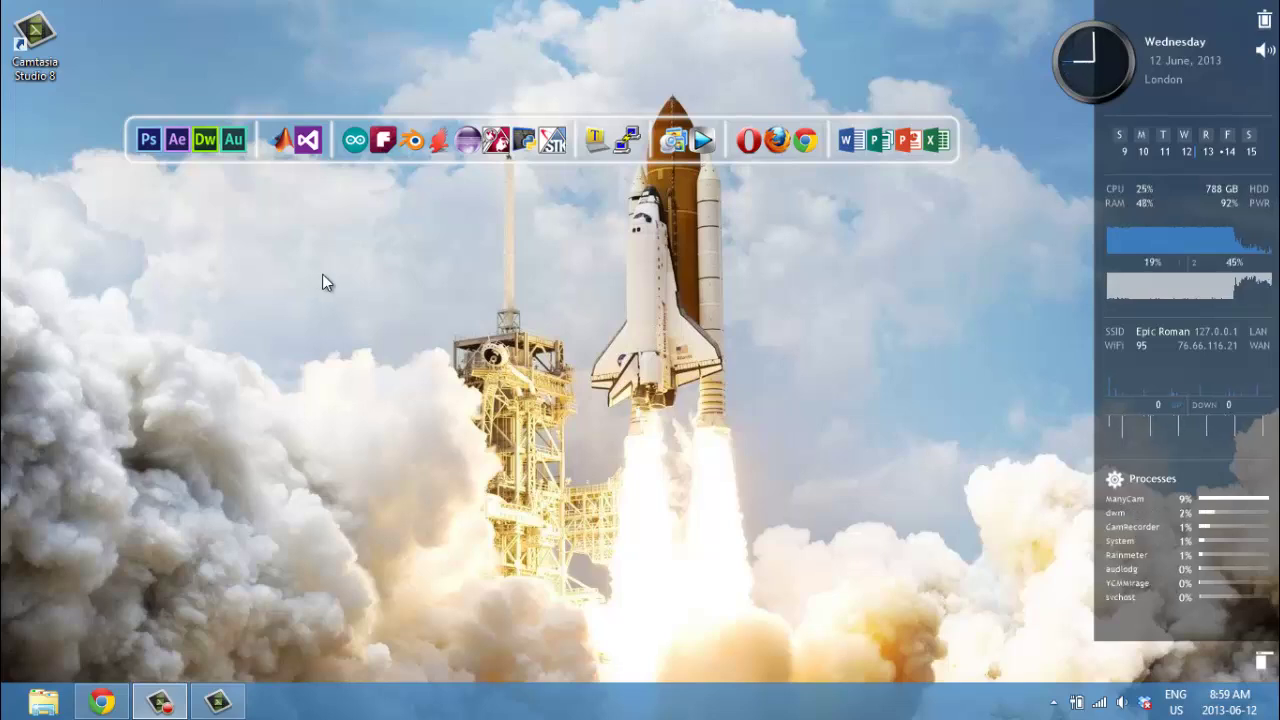
Launch Fritzing from the taskbar to get a new Untitled Sketch with a breadboard
click(383, 153)
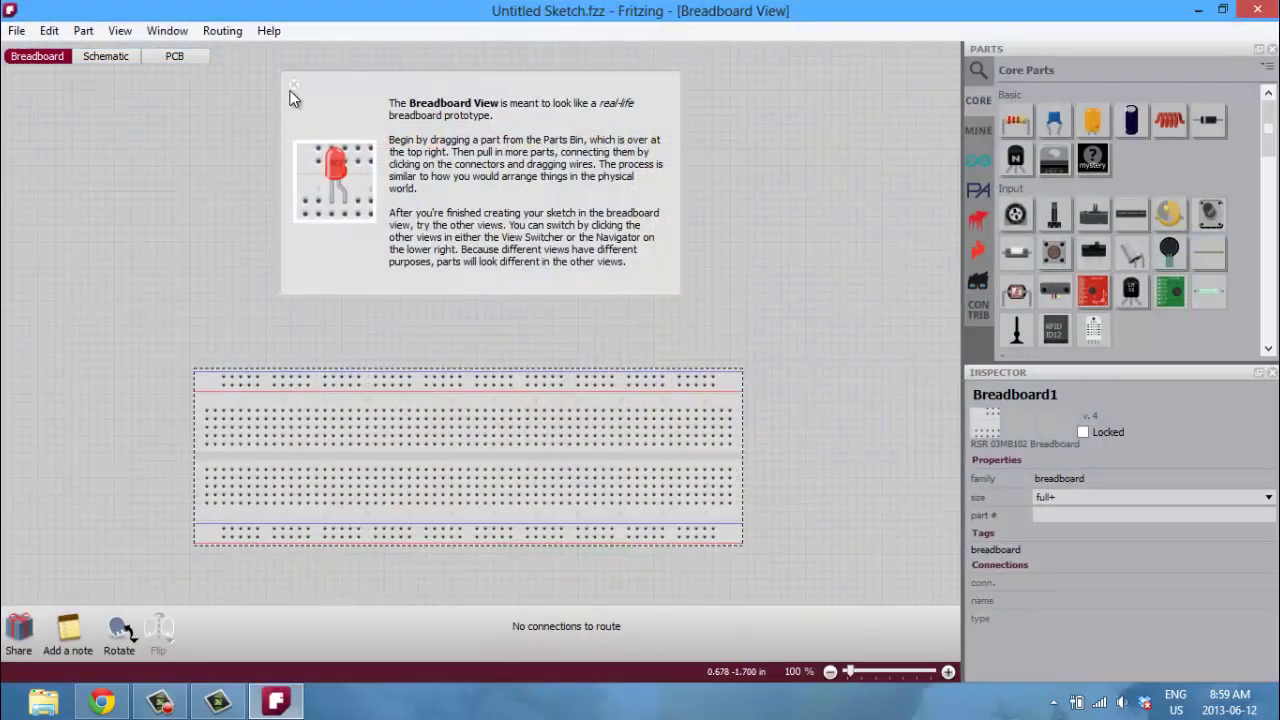
Close the Breadboard View welcome note covering the canvas
click(292, 86)
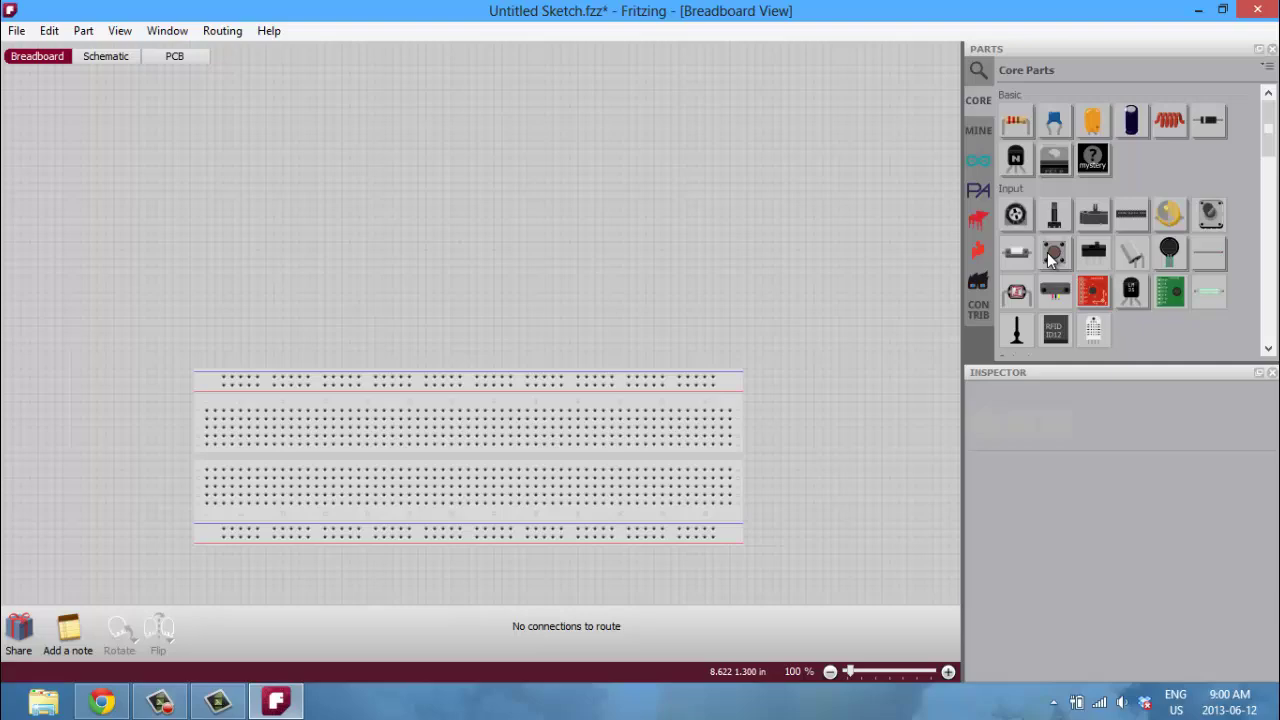
Scroll the Parts bins and browse the Parallax (PA) bin
drag(1274, 133, 1251, 207)
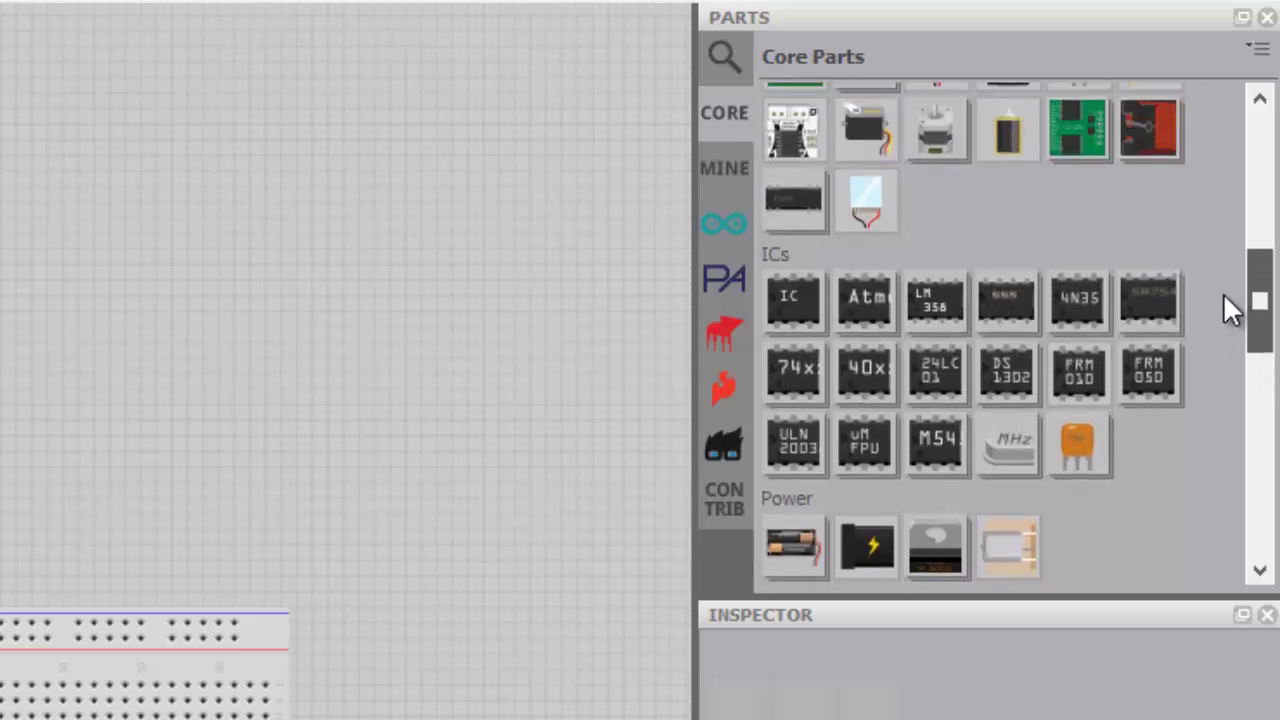
drag(1230, 310, 1216, 173)
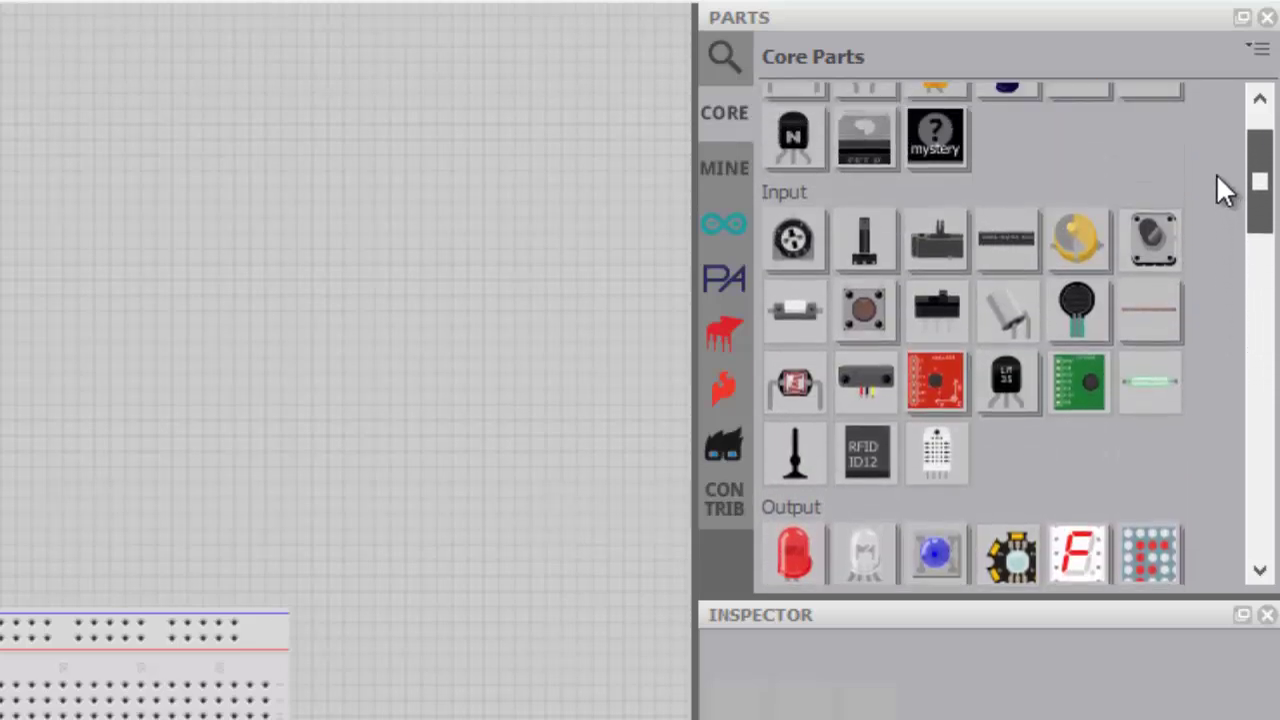
click(720, 276)
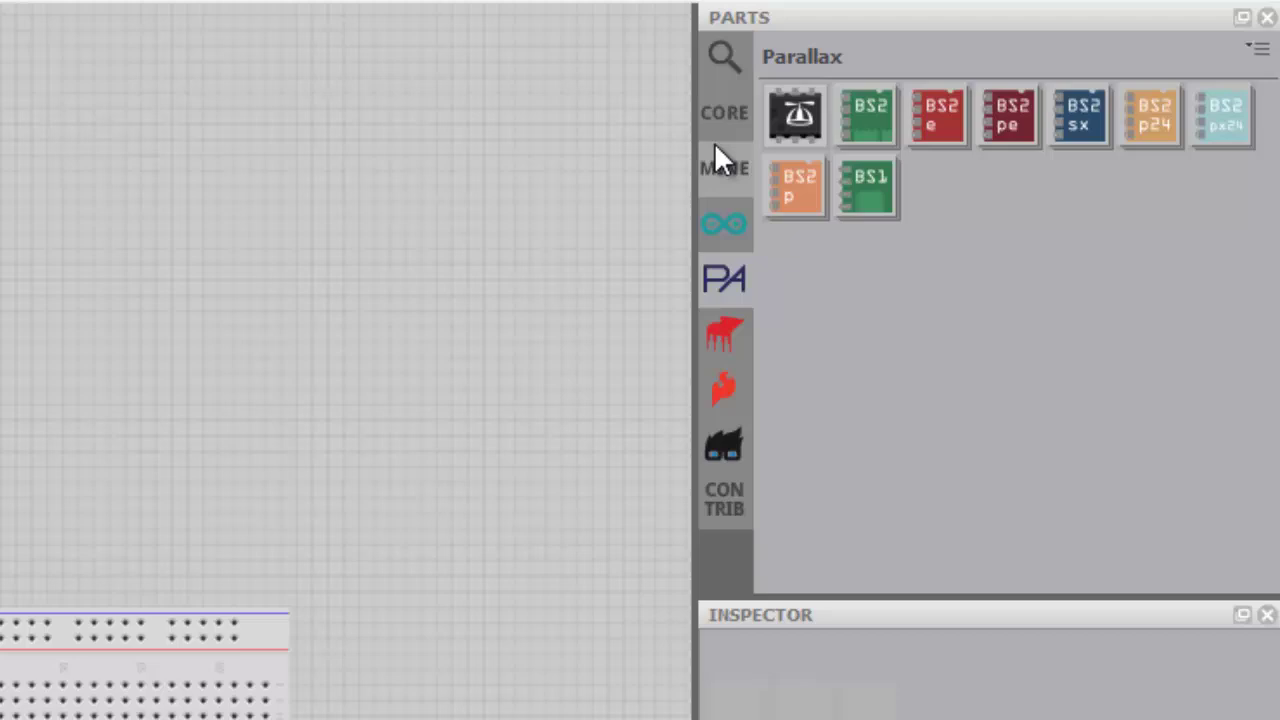
Return to Core Parts and locate the 220 Ω resistor in the Basic section
click(718, 126)
mouse_move(1003, 255)
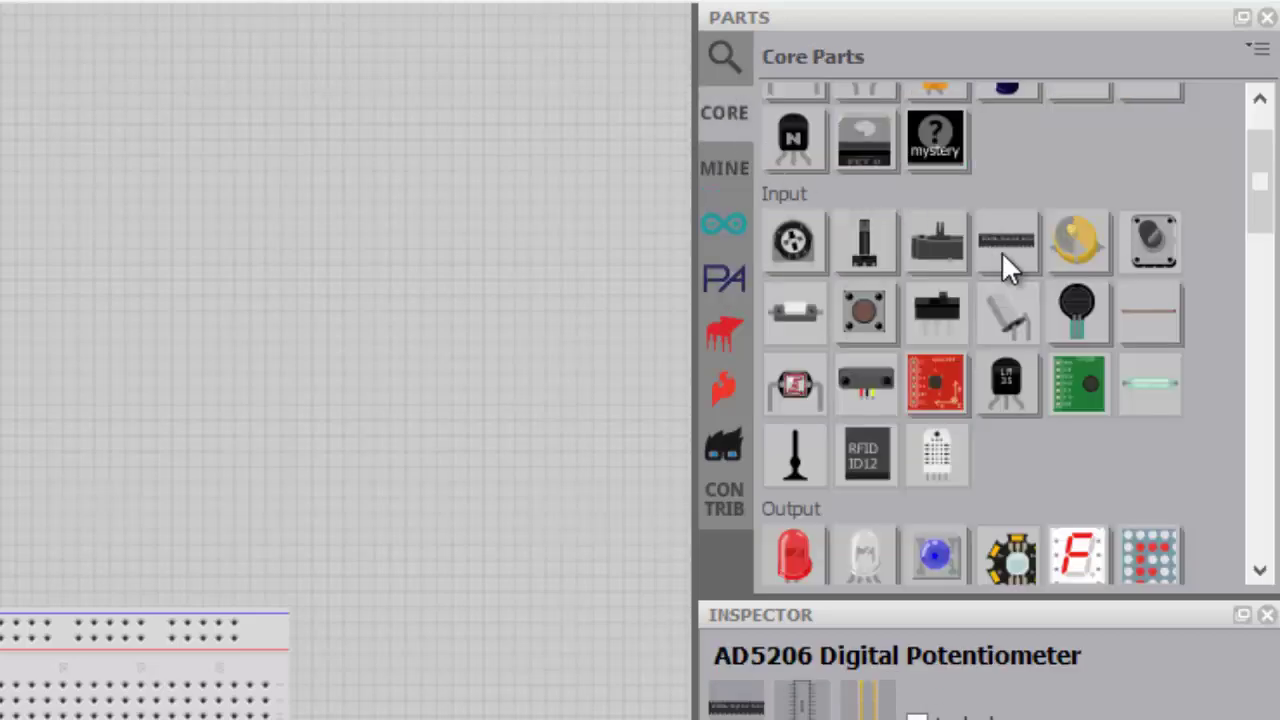
scroll(1140, 540, down, 3)
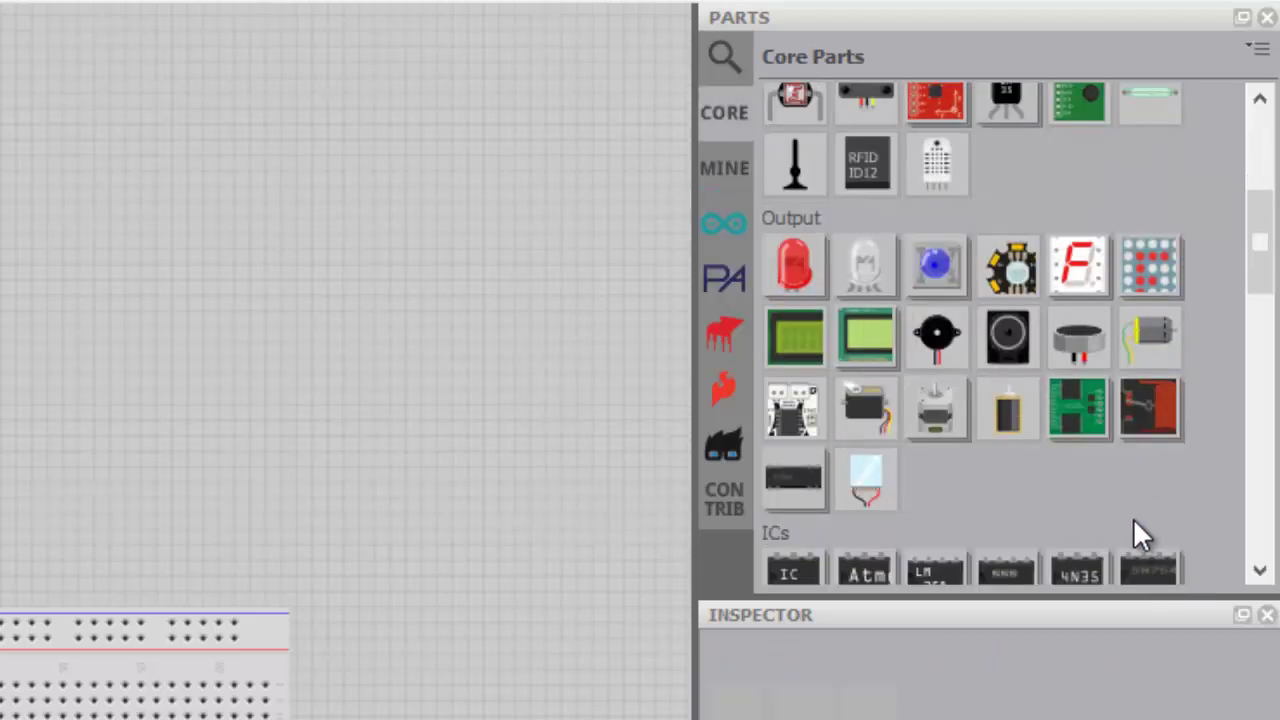
scroll(997, 467, down, 2)
mouse_move(989, 411)
scroll(998, 452, up, 6)
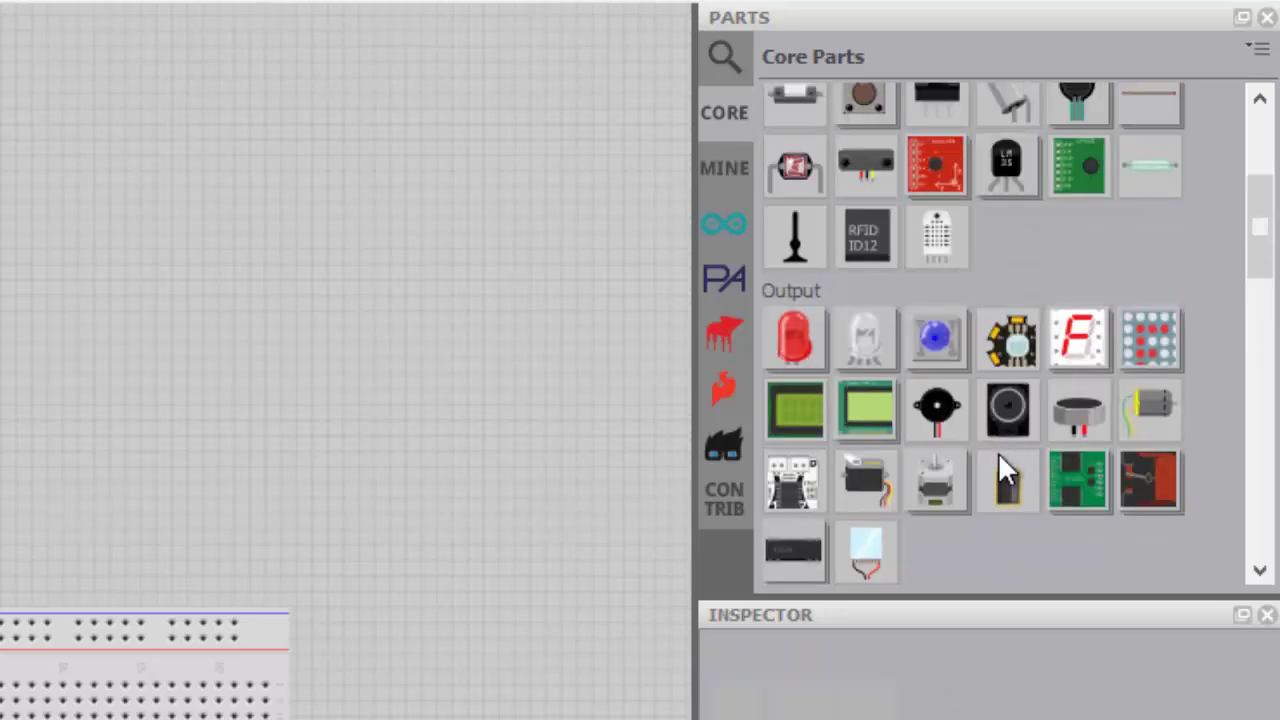
drag(1257, 194, 1258, 345)
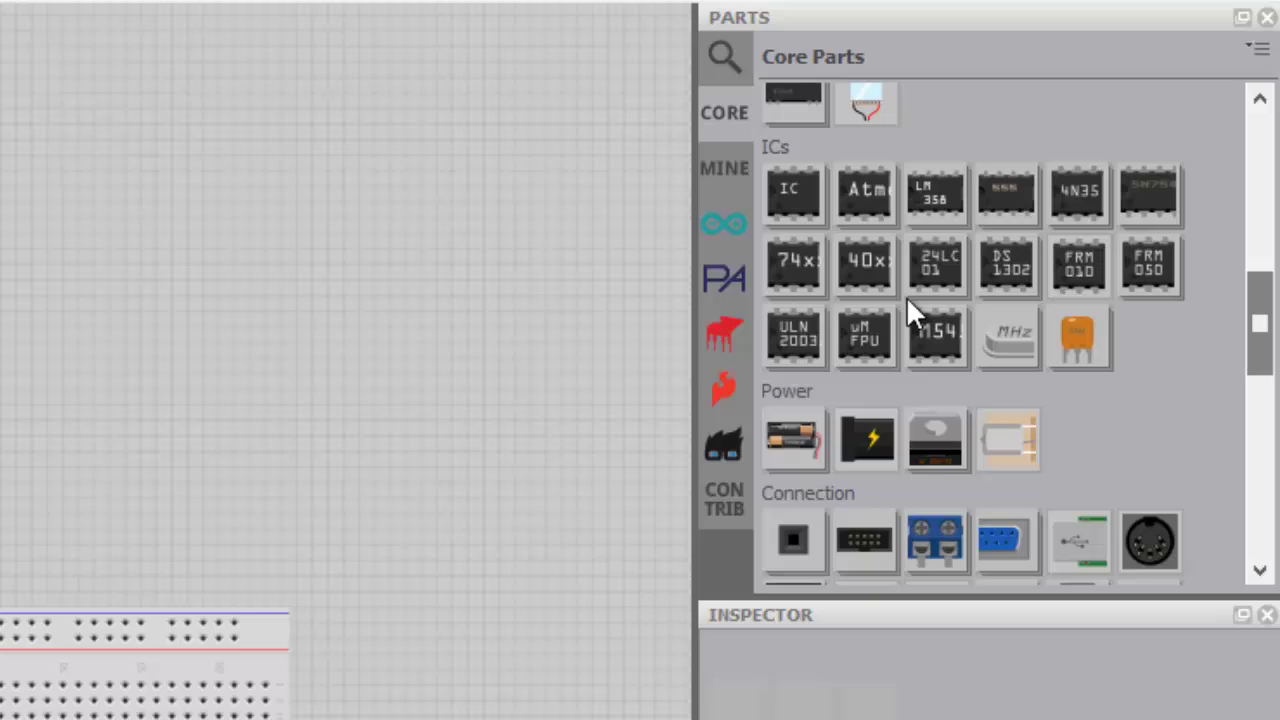
scroll(986, 533, down, 1)
scroll(987, 517, down, 2)
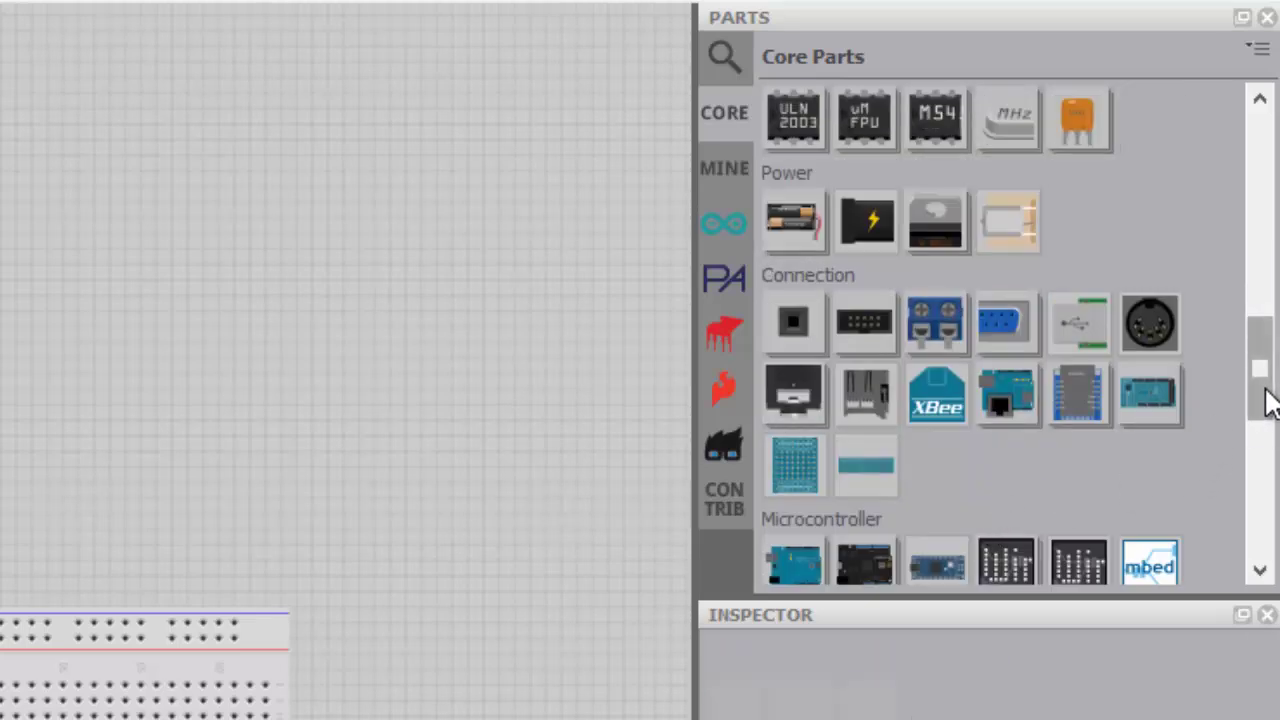
drag(1266, 398, 1257, 206)
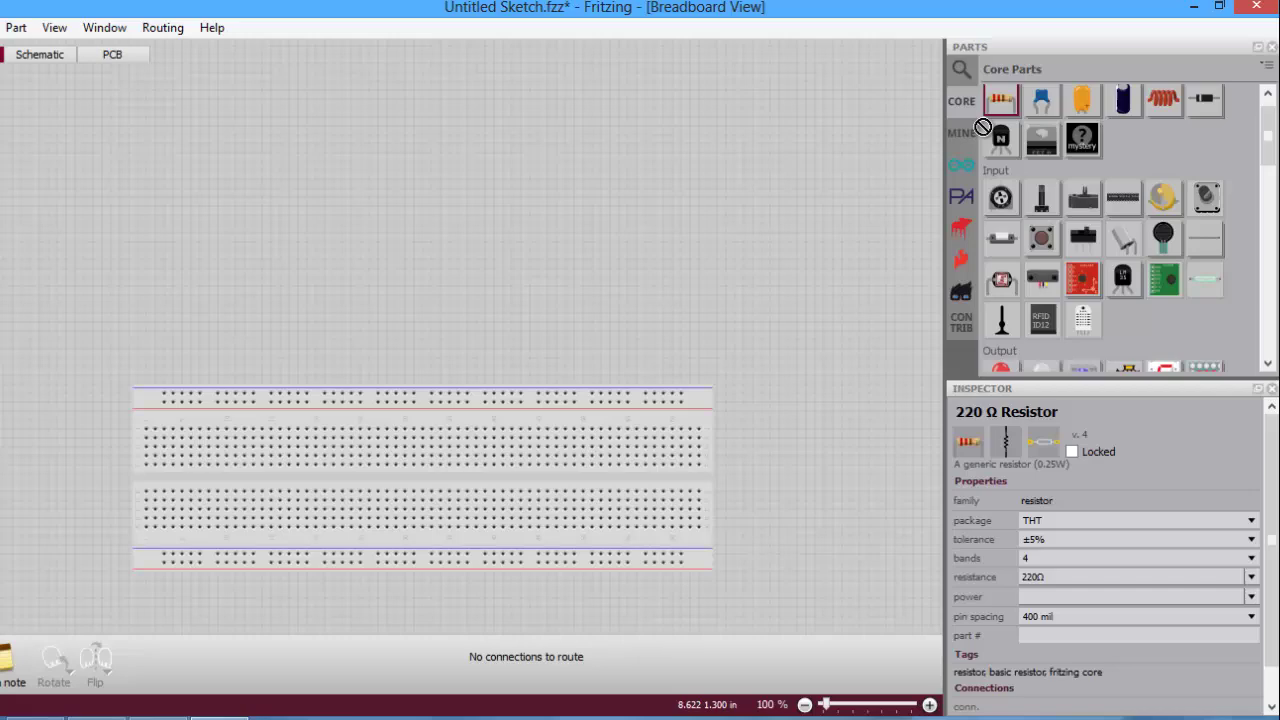
Place a resistor on the breadboard and set its resistance to 220kΩ
drag(893, 96, 290, 420)
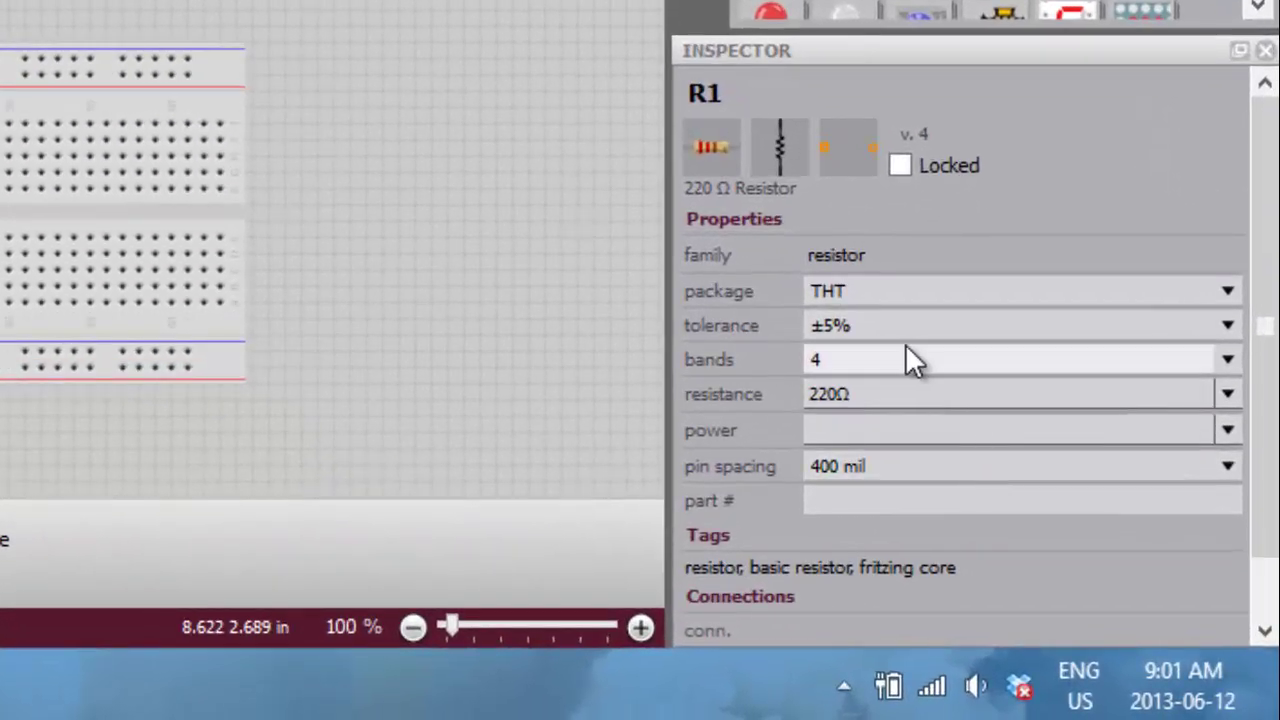
click(1228, 396)
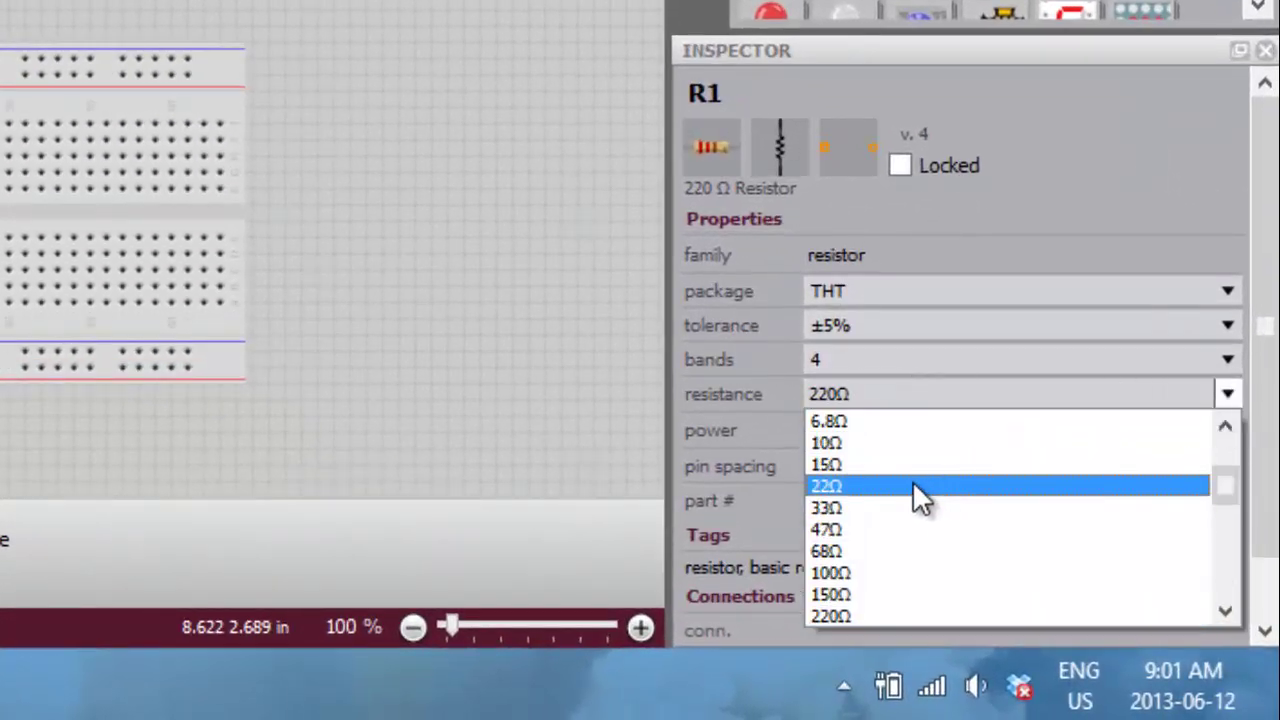
click(862, 466)
click(1226, 396)
scroll(950, 560, down, 9)
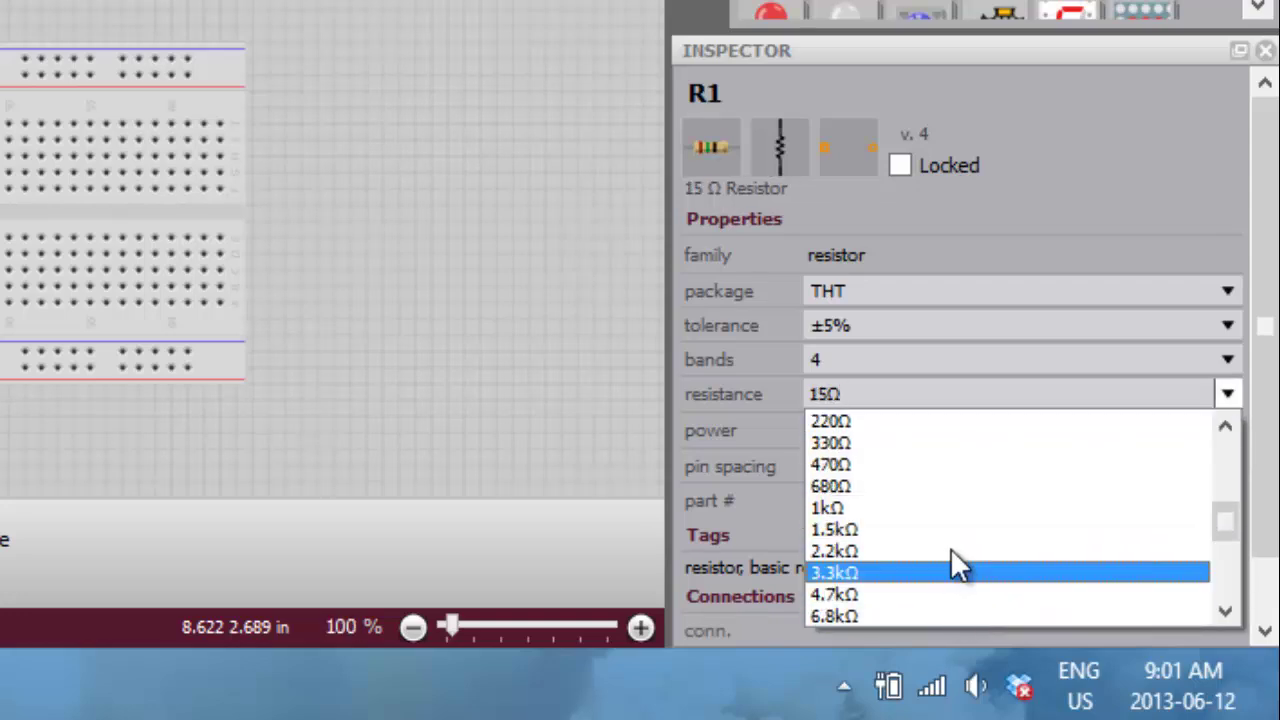
click(900, 530)
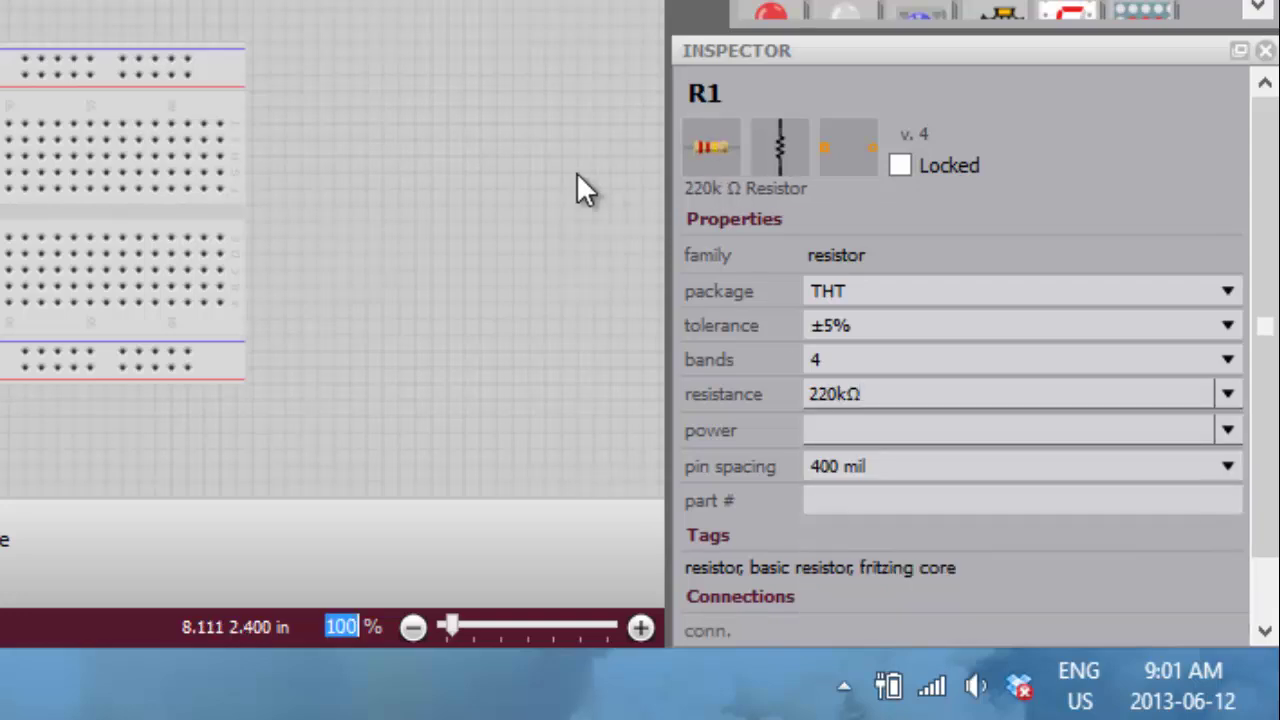
Try the 0805 [SMD] package on the resistor, then switch it back to THT
click(922, 291)
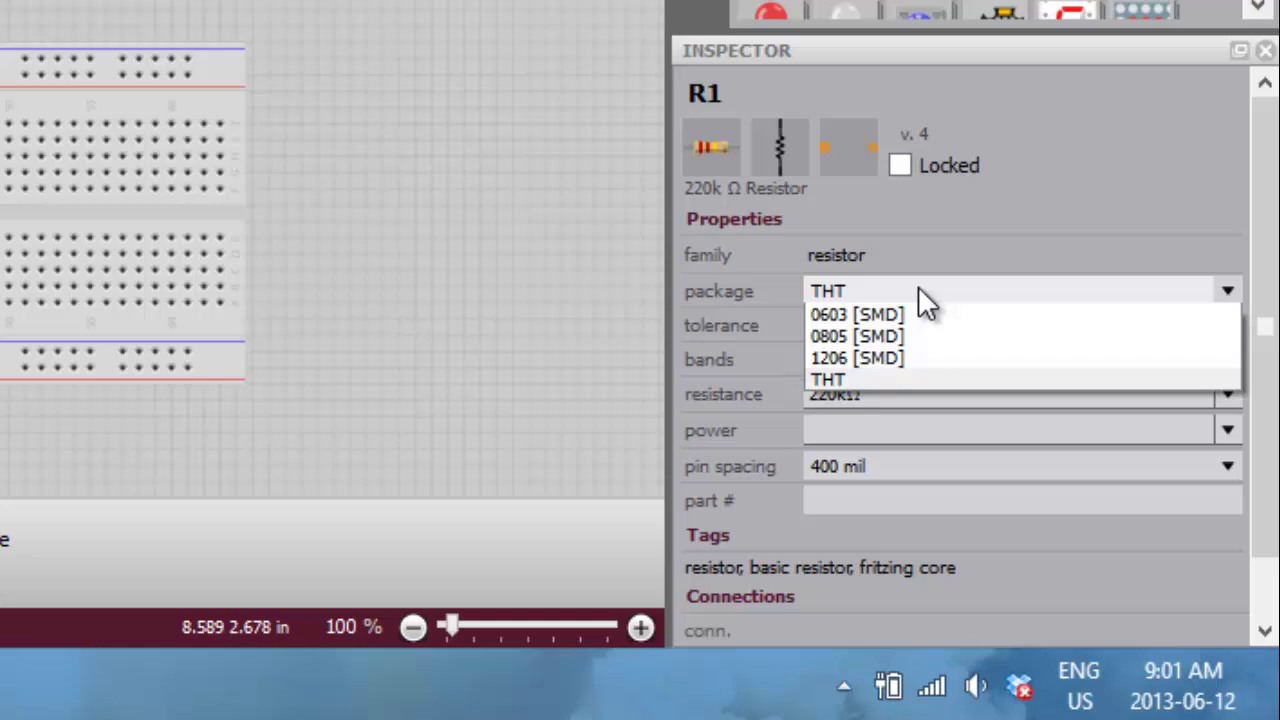
click(929, 338)
click(1064, 290)
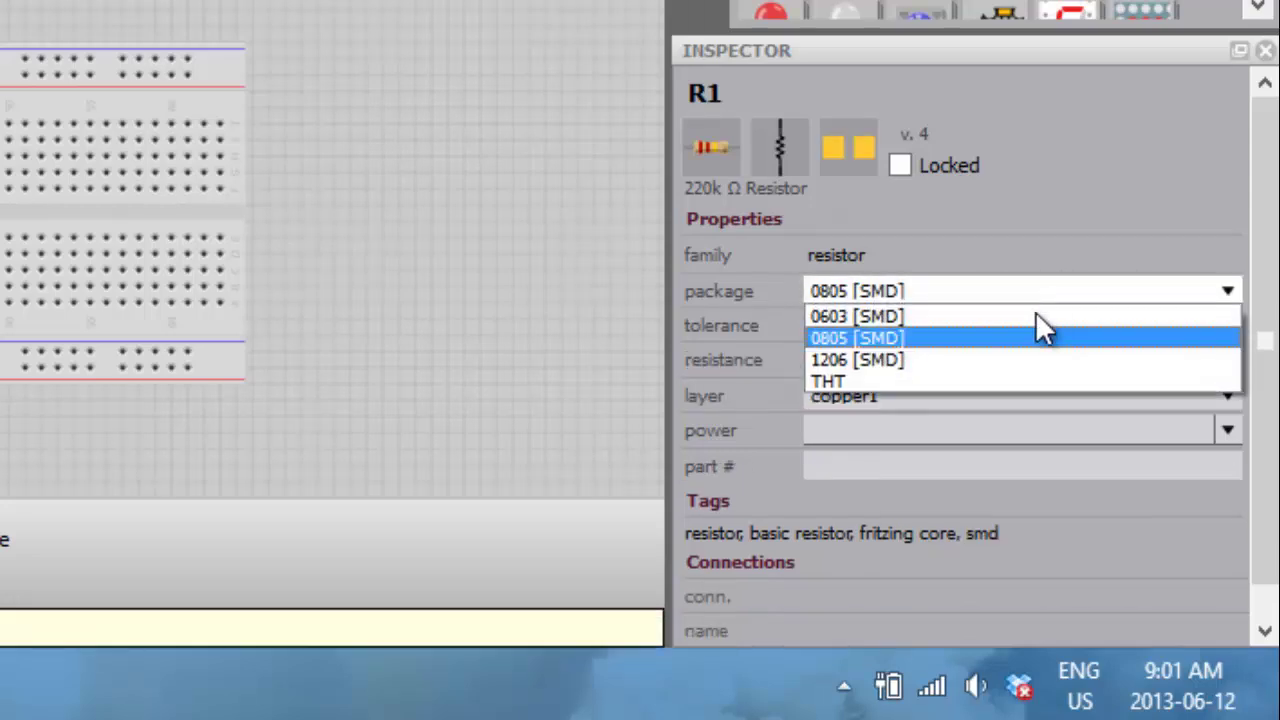
click(974, 380)
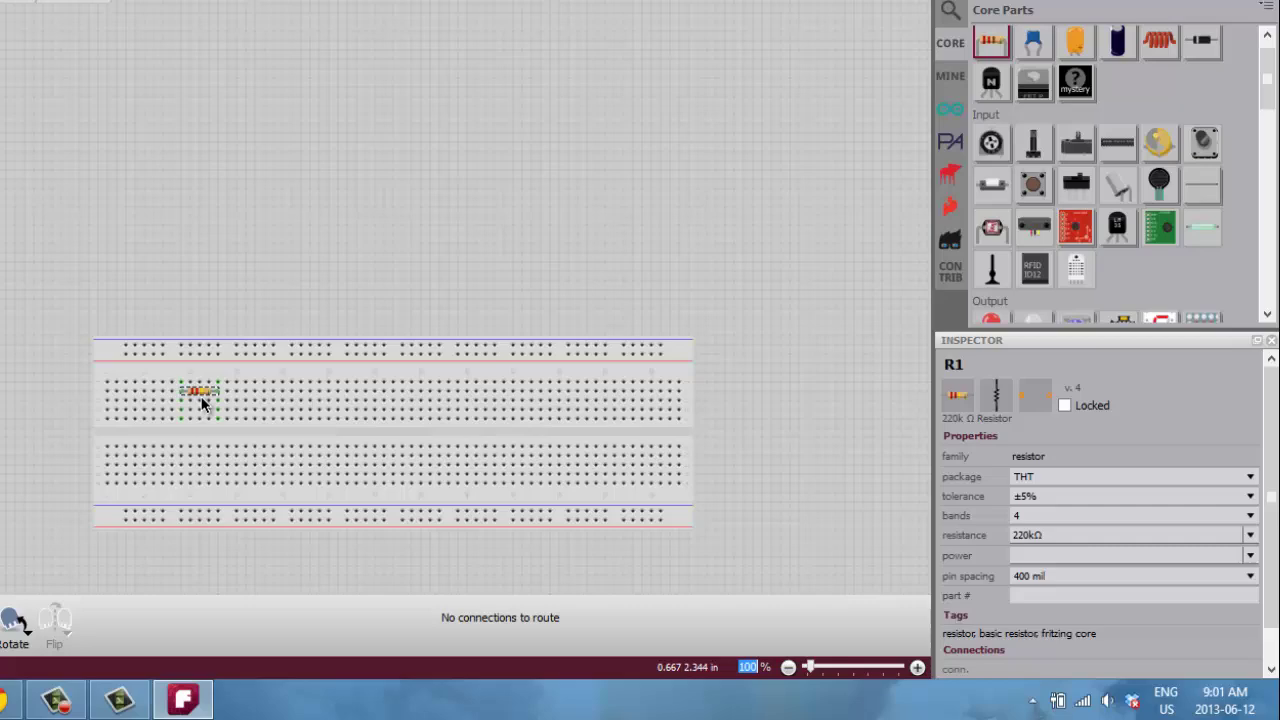
click(201, 399)
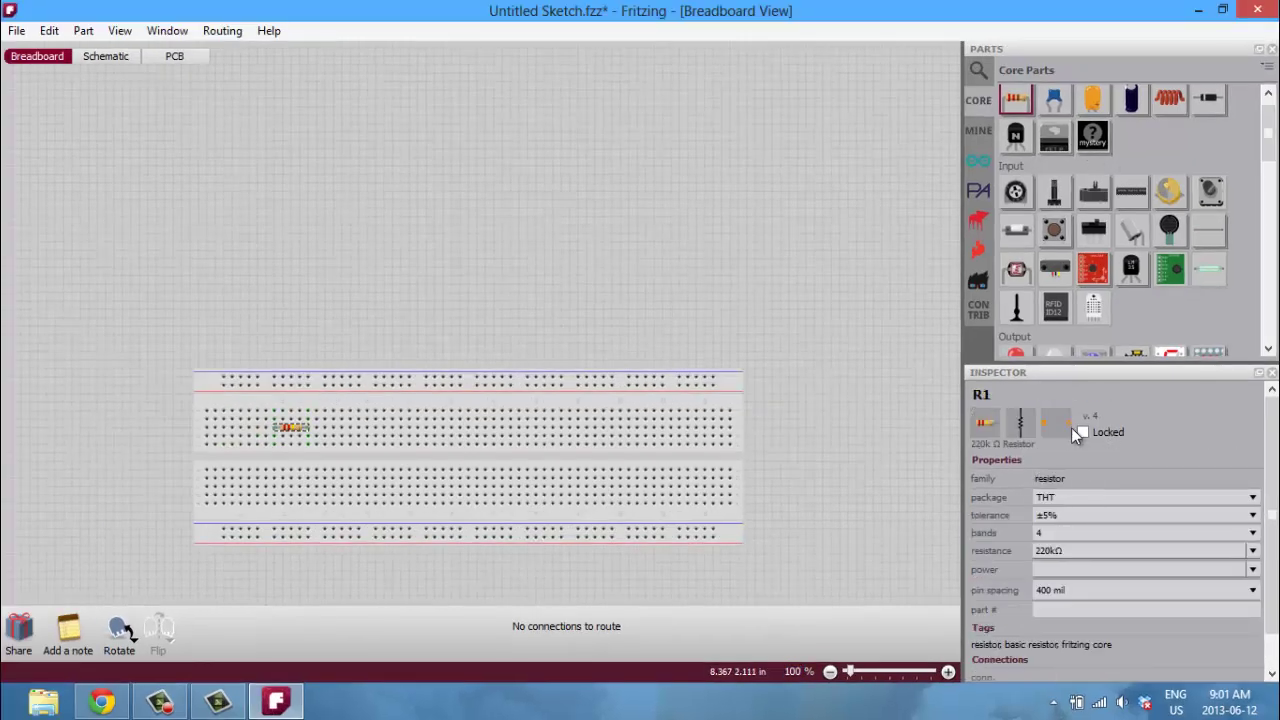
In Schematic View, move R1 up-left and change its label to 'R1 220ohm'
click(97, 60)
drag(345, 420, 282, 265)
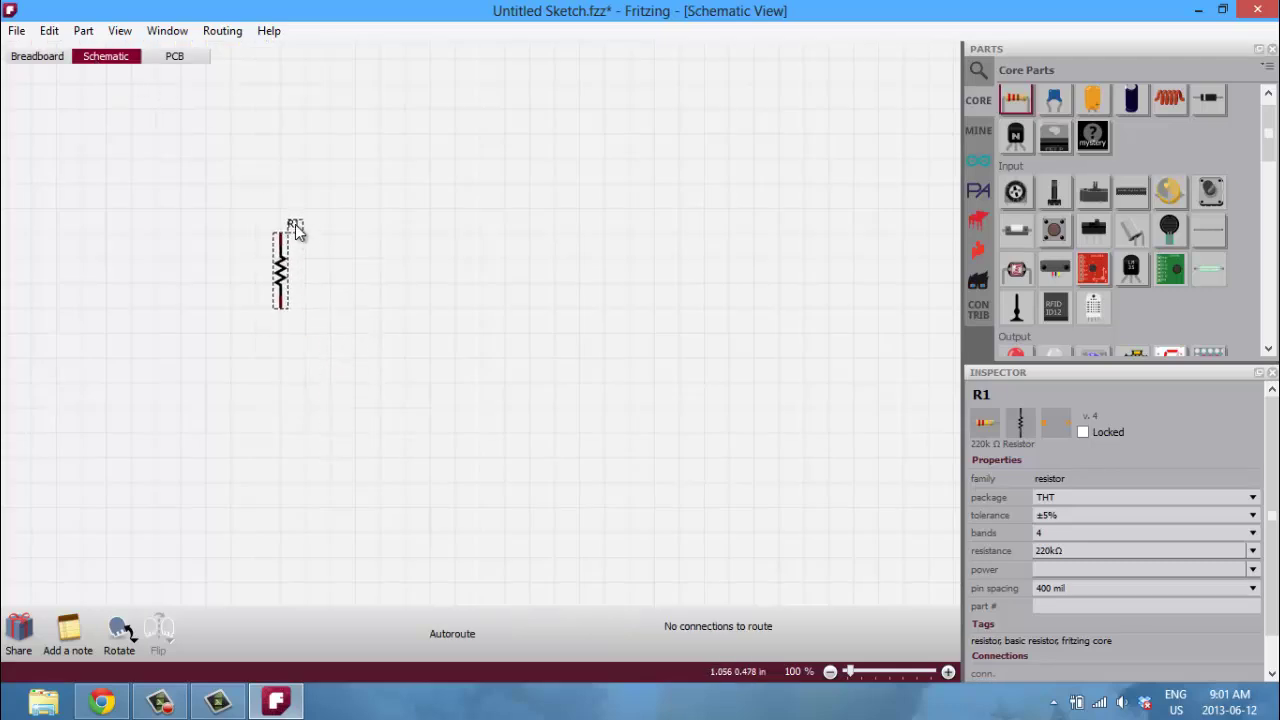
double_click(295, 228)
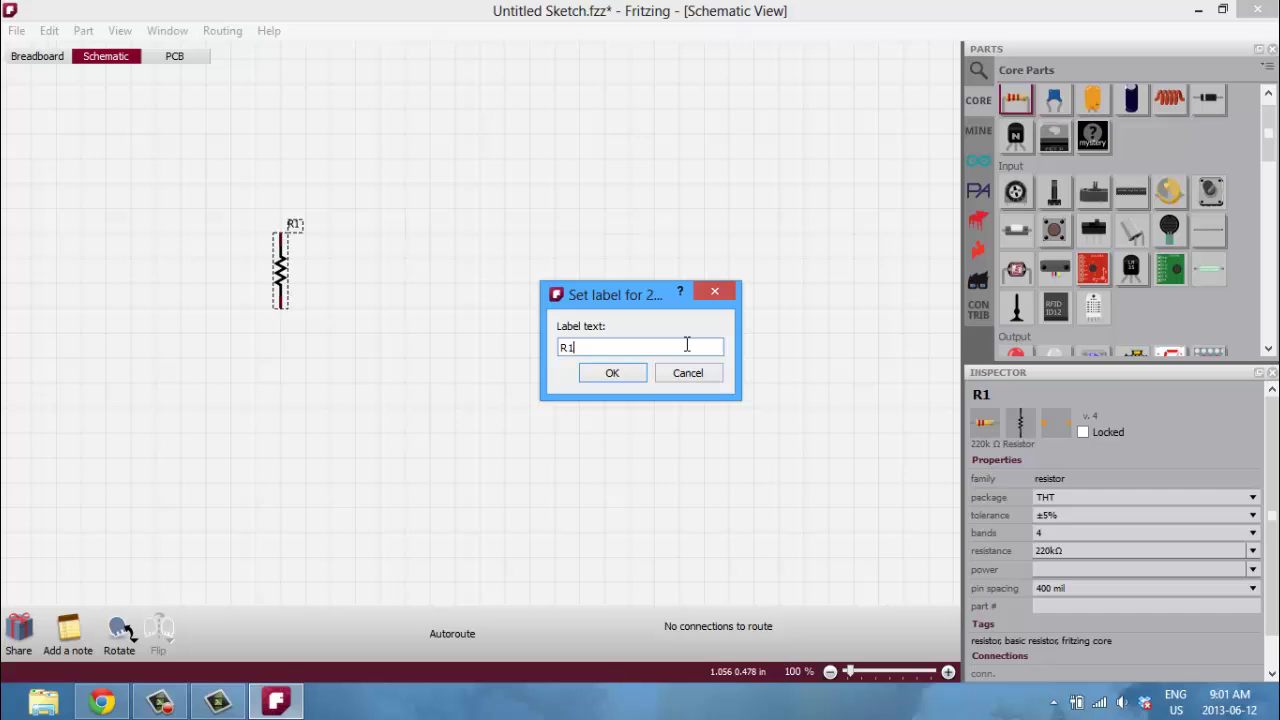
text(220ohm)
click(612, 373)
click(346, 303)
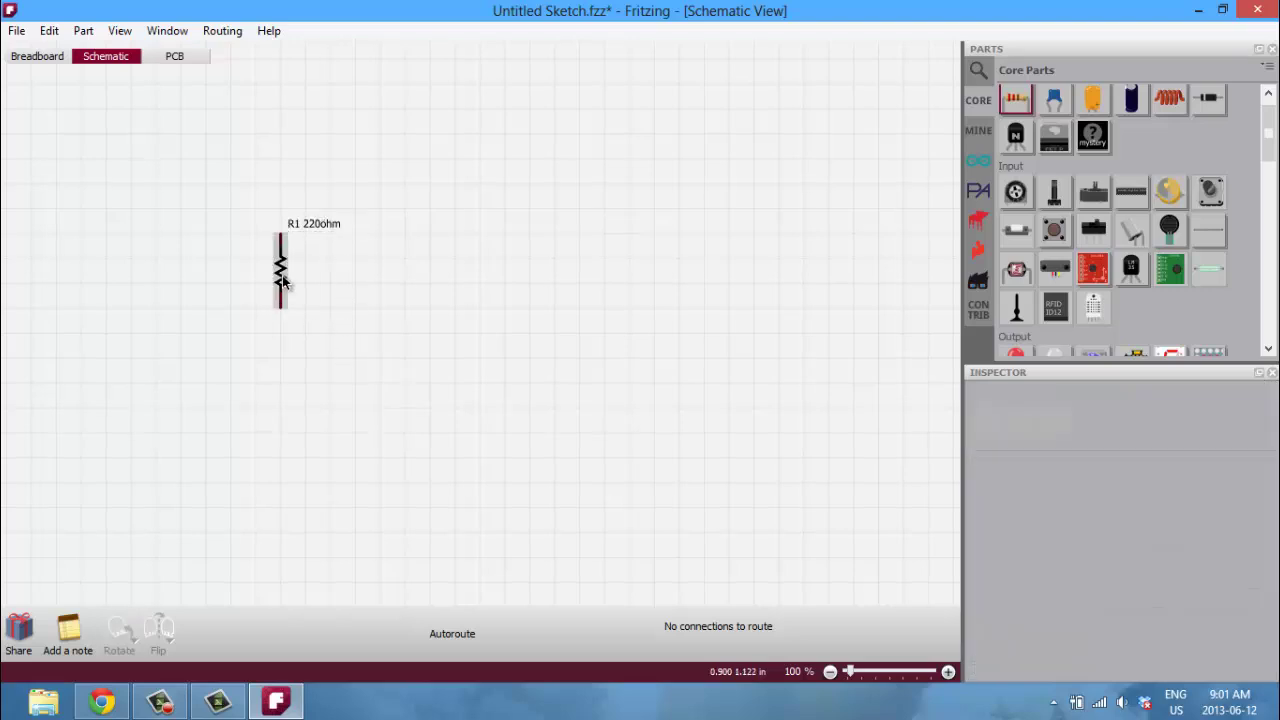
In PCB View, move R1 to the board's top-left corner with its label just above
click(168, 57)
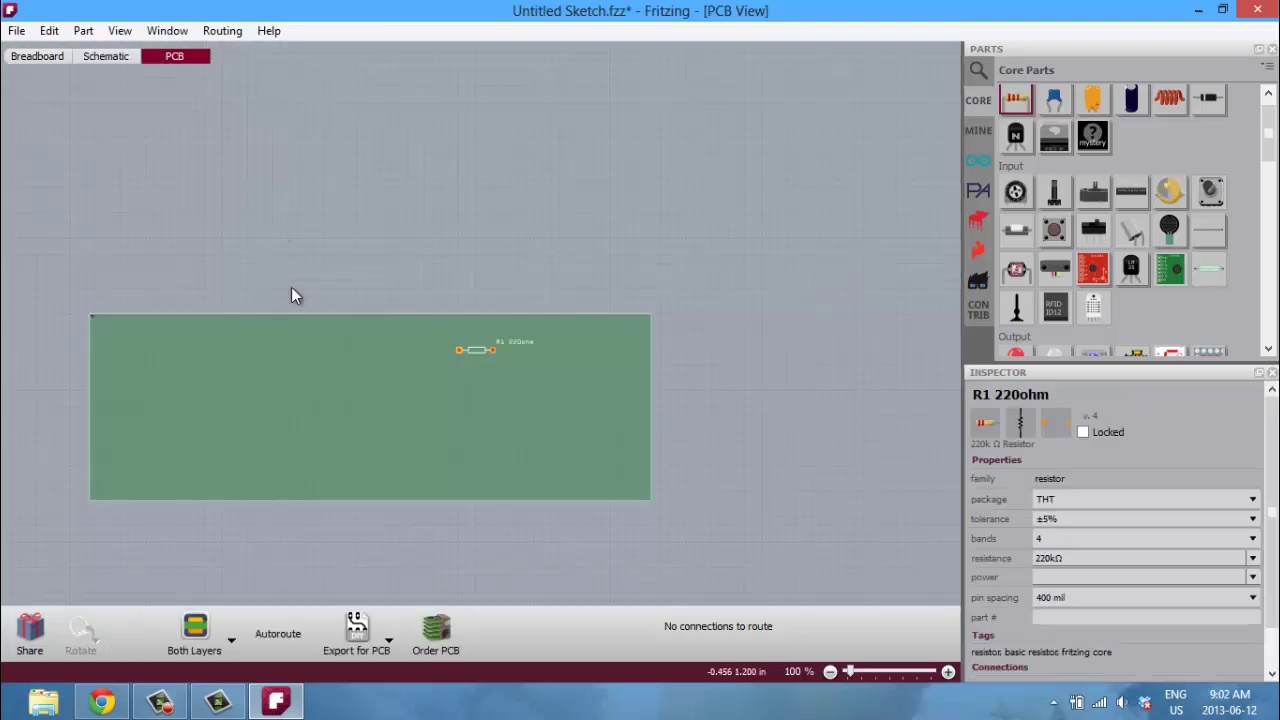
drag(475, 353, 125, 342)
ctrl+scroll(122, 338, up, 6)
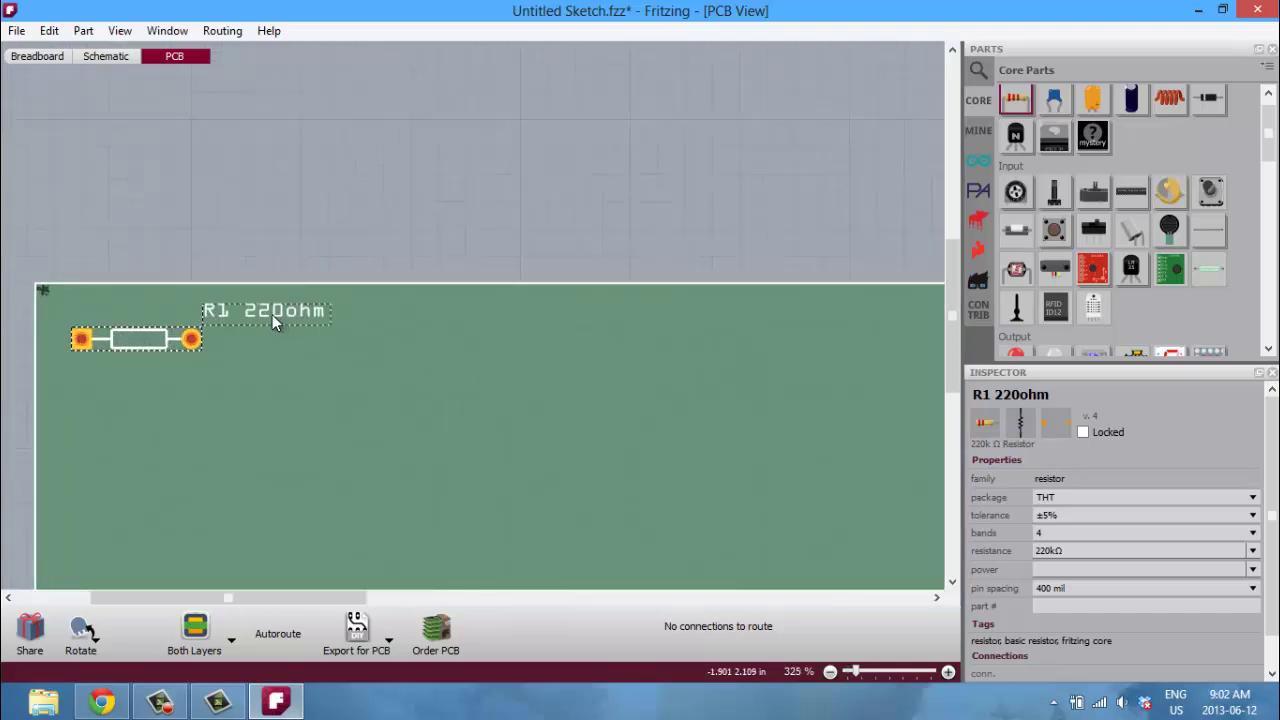
drag(273, 317, 238, 315)
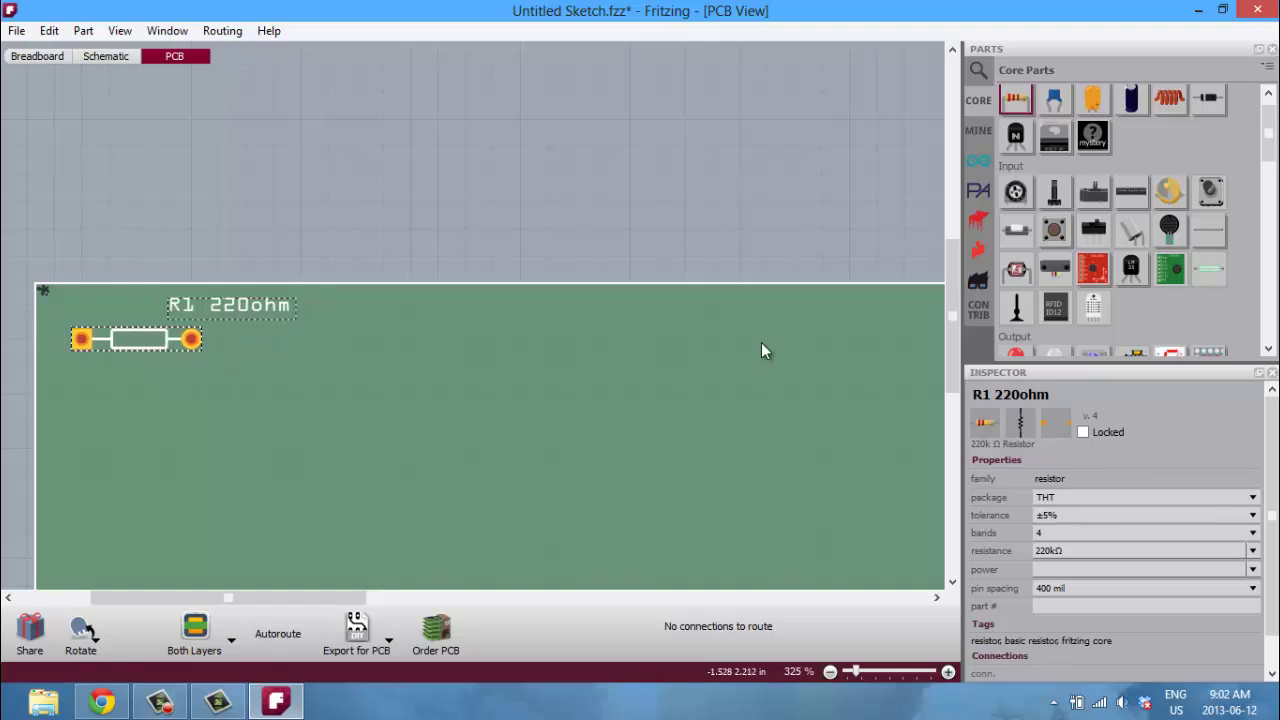
Try R1 on the 0805 [SMD] package, revert to THT, and return to Breadboard View
click(1198, 501)
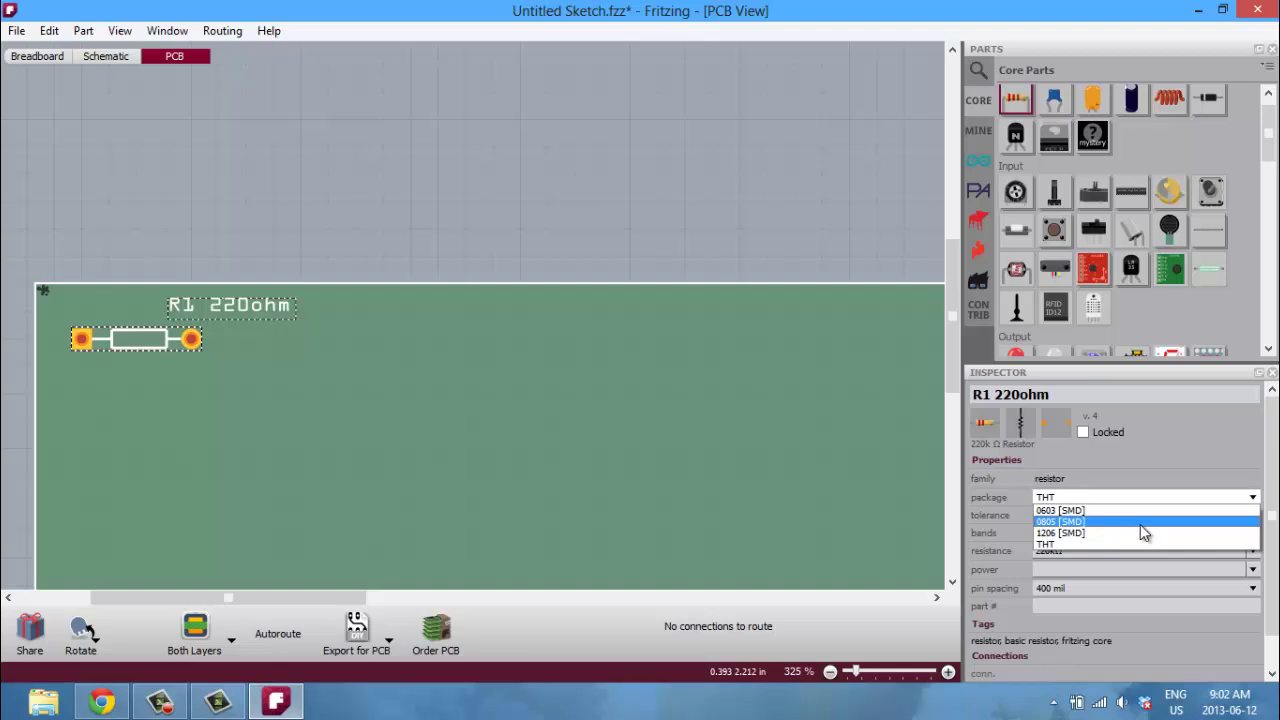
click(1140, 513)
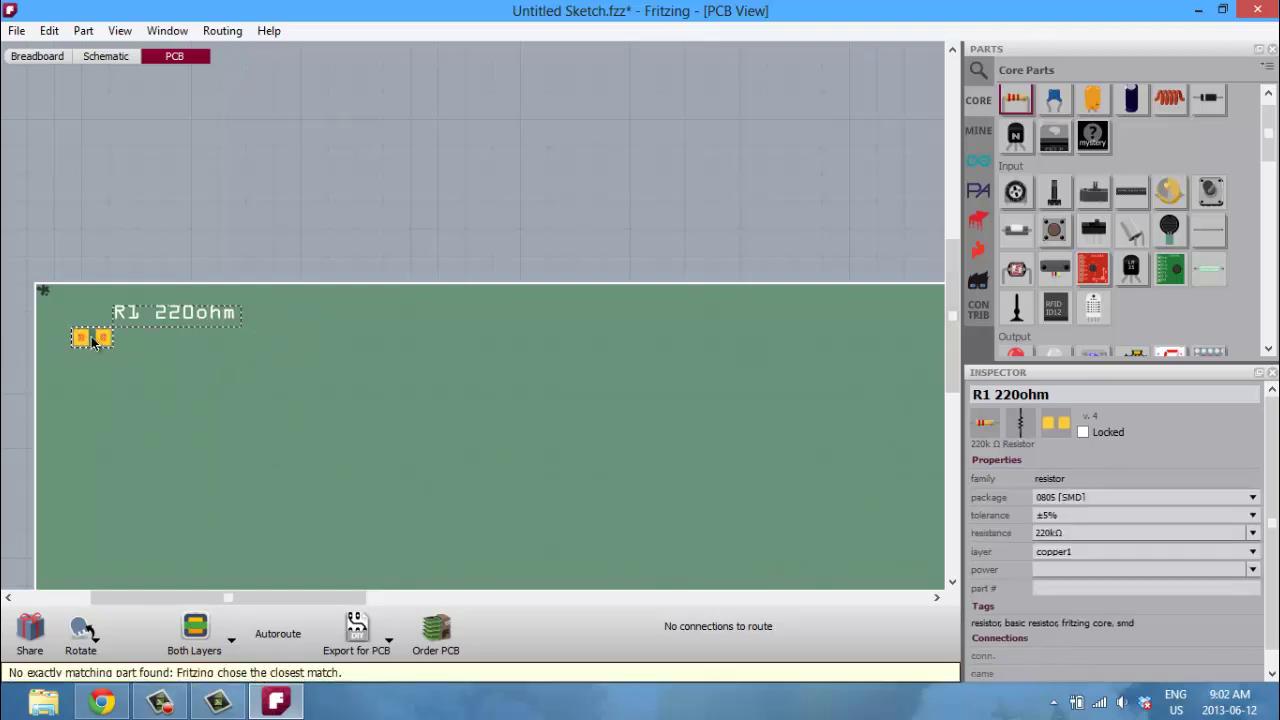
mouse_move(92, 341)
mouse_down()
mouse_move(124, 341)
mouse_move(93, 343)
mouse_up()
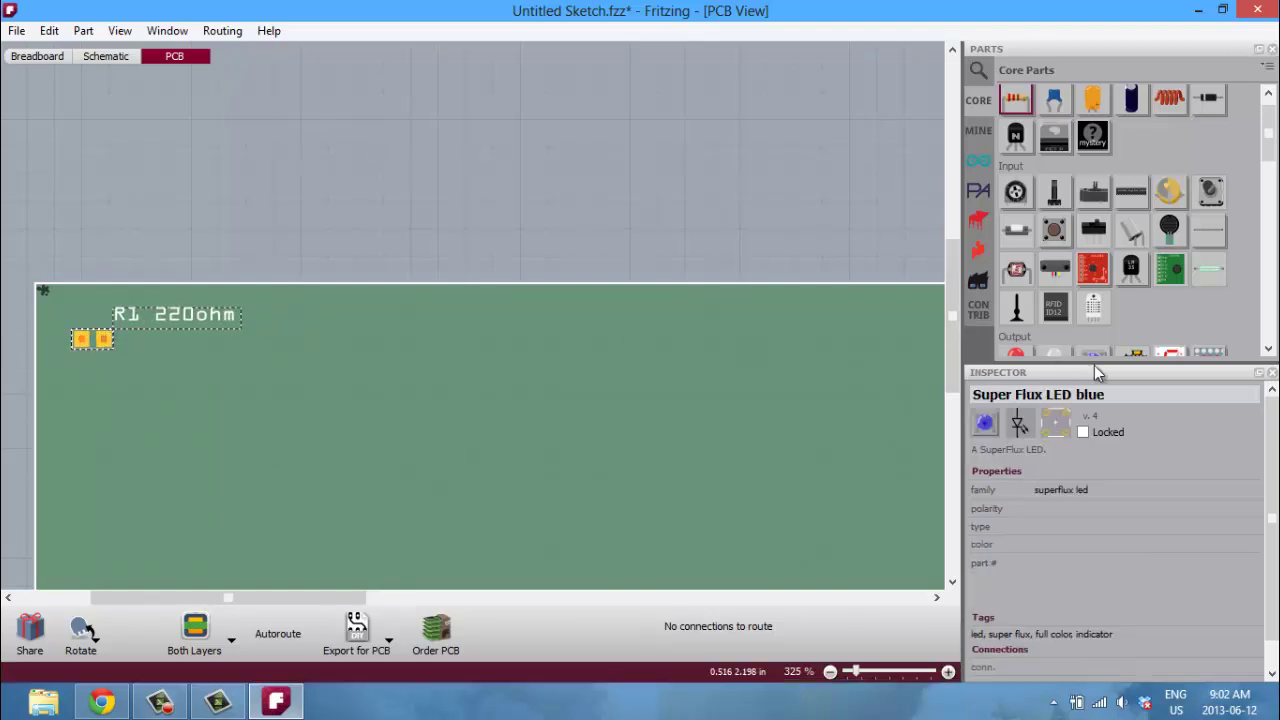
click(1146, 497)
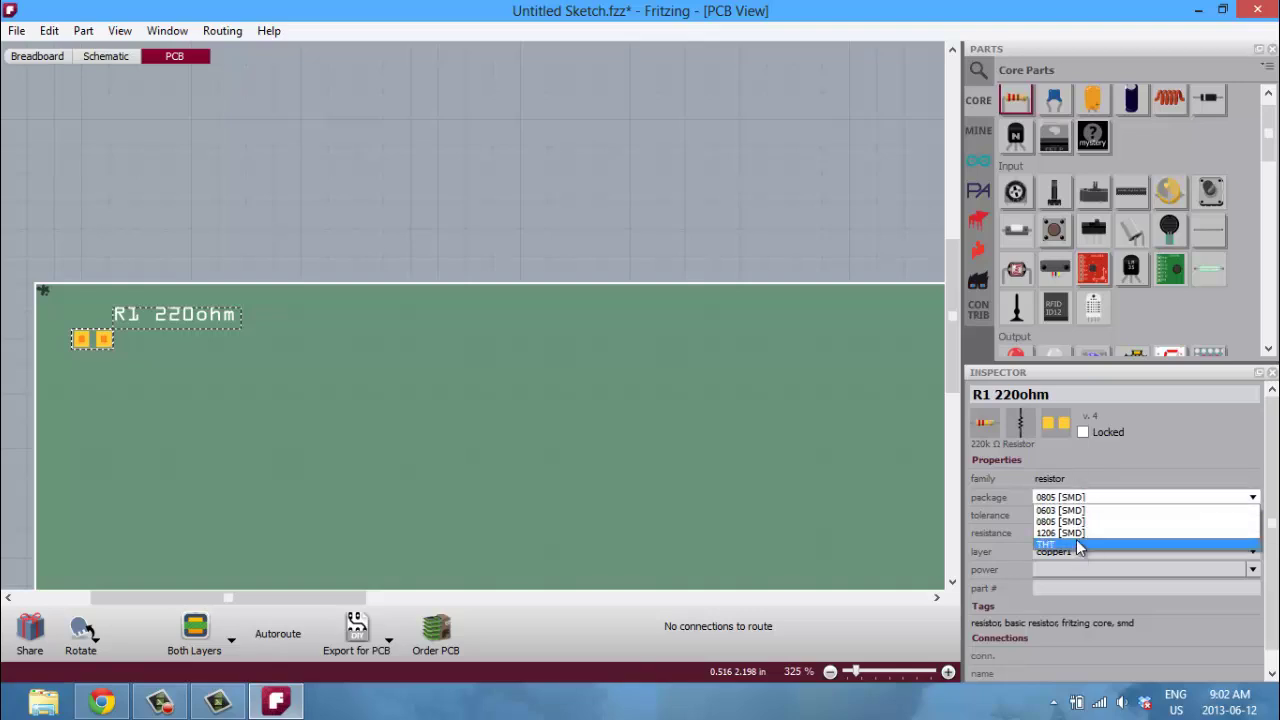
click(1078, 545)
ctrl+scroll(255, 384, down, 2)
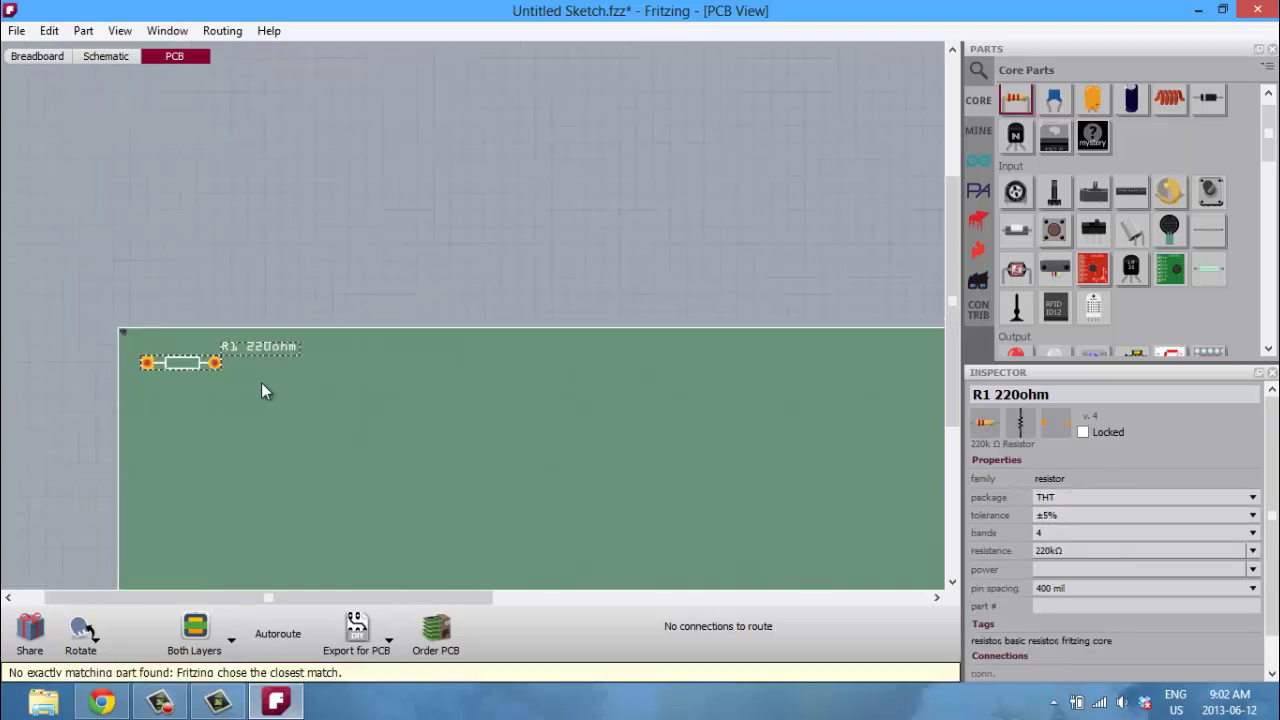
ctrl+scroll(561, 440, down, 3)
ctrl+scroll(341, 375, down, 1)
ctrl+scroll(209, 430, up, 2)
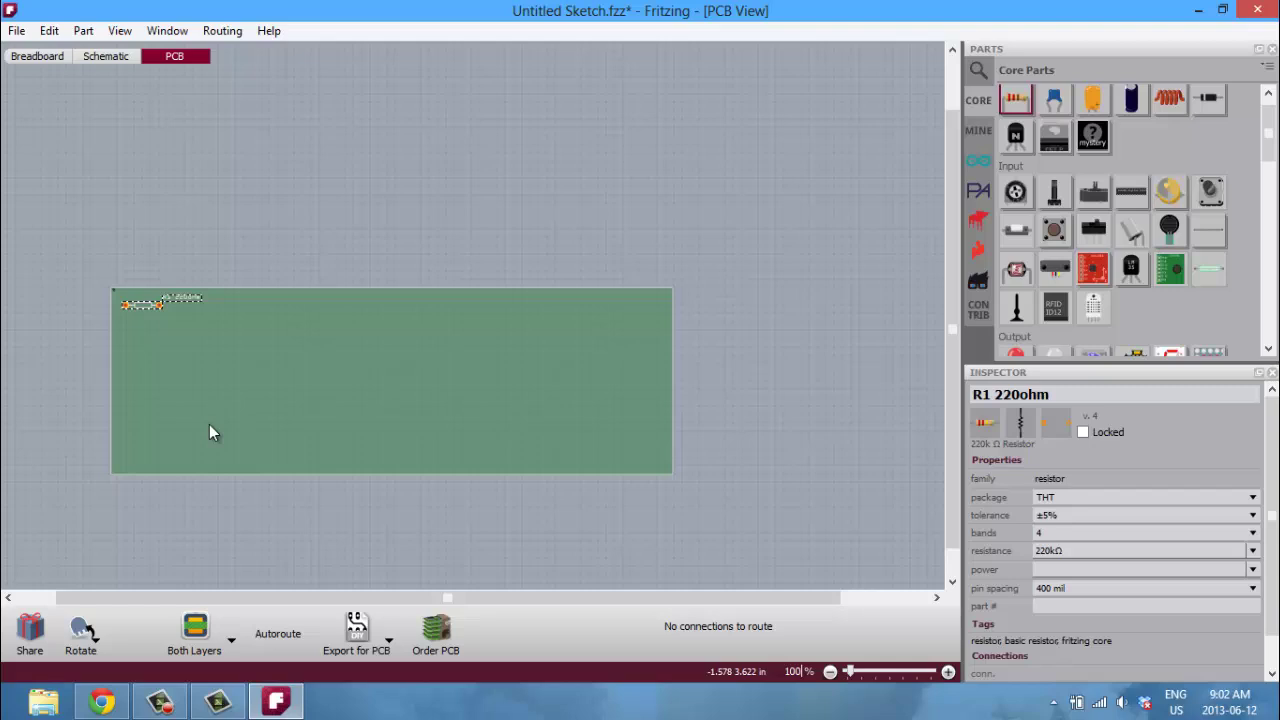
click(40, 57)
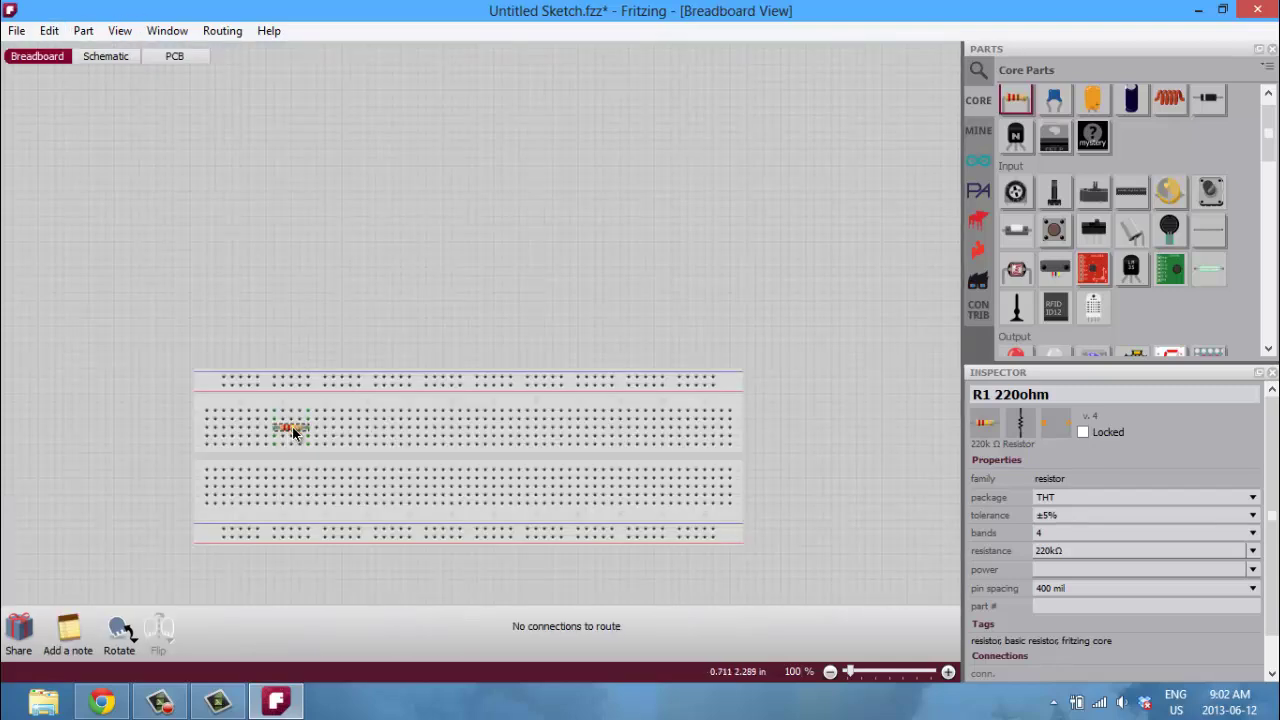
Delete the old resistor, then place a battery pack and a 5V voltage regulator
key(Delete)
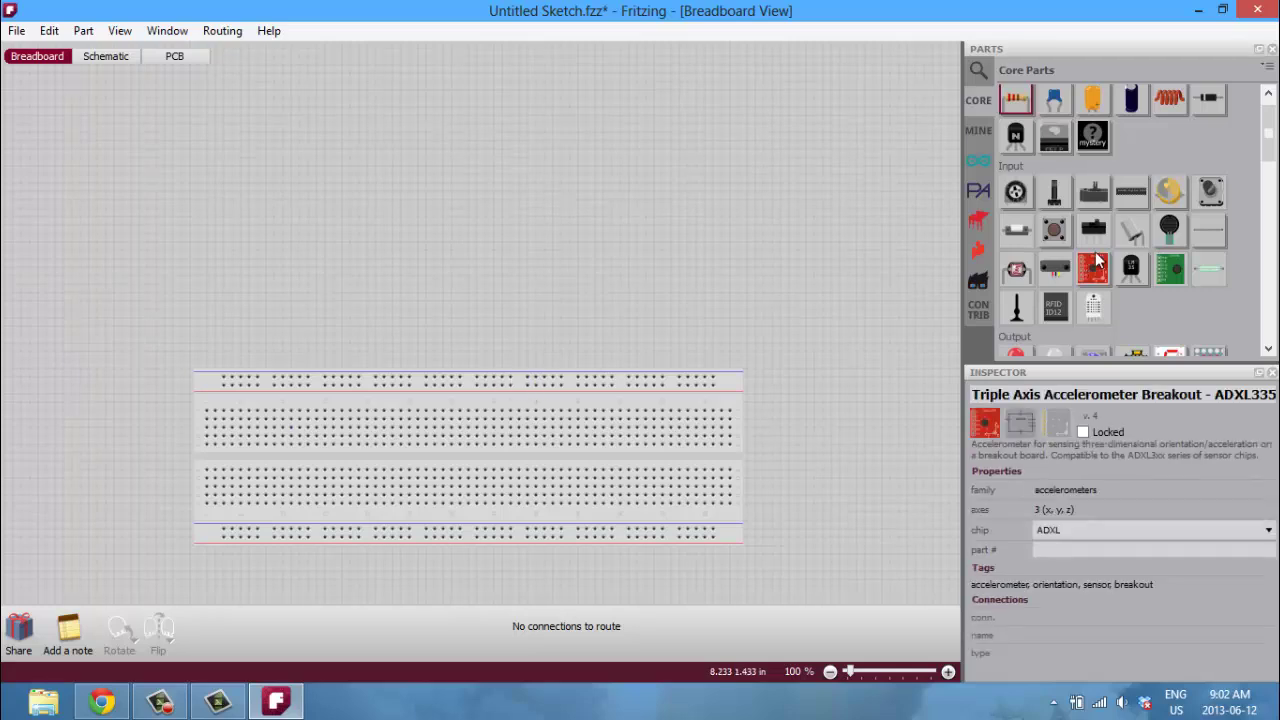
scroll(1258, 140, up, 1)
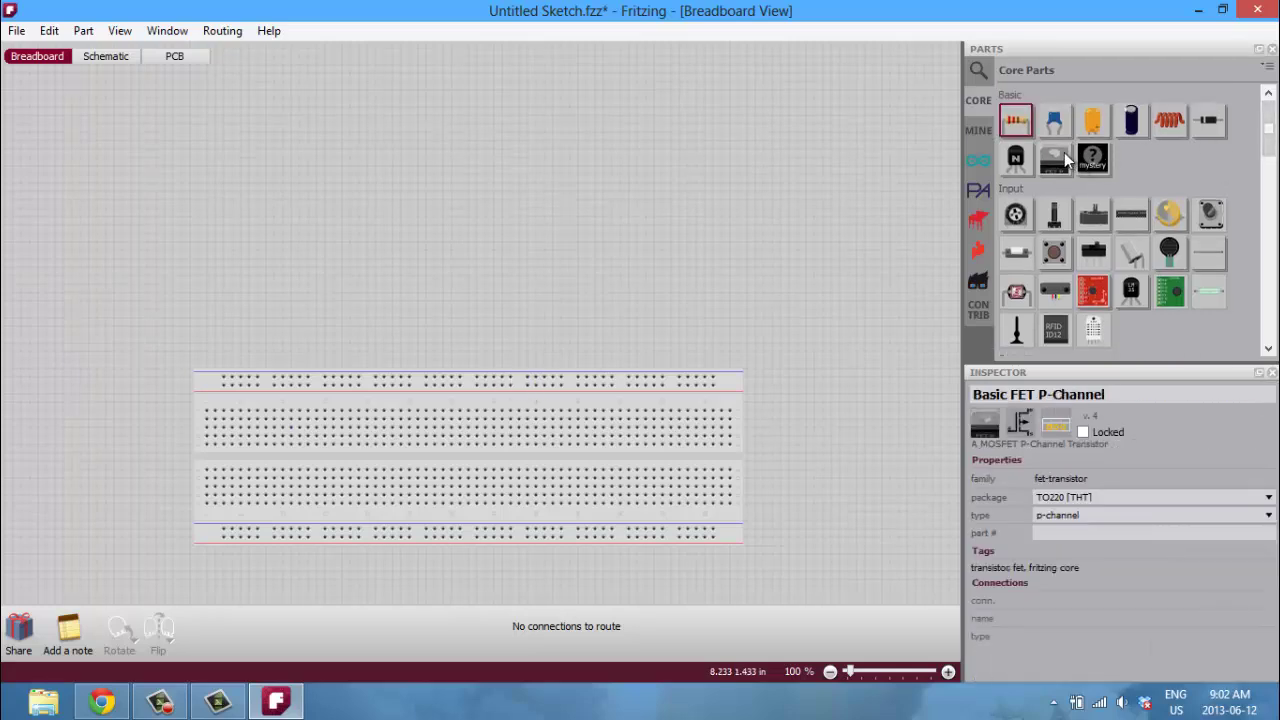
scroll(1268, 150, down, 5)
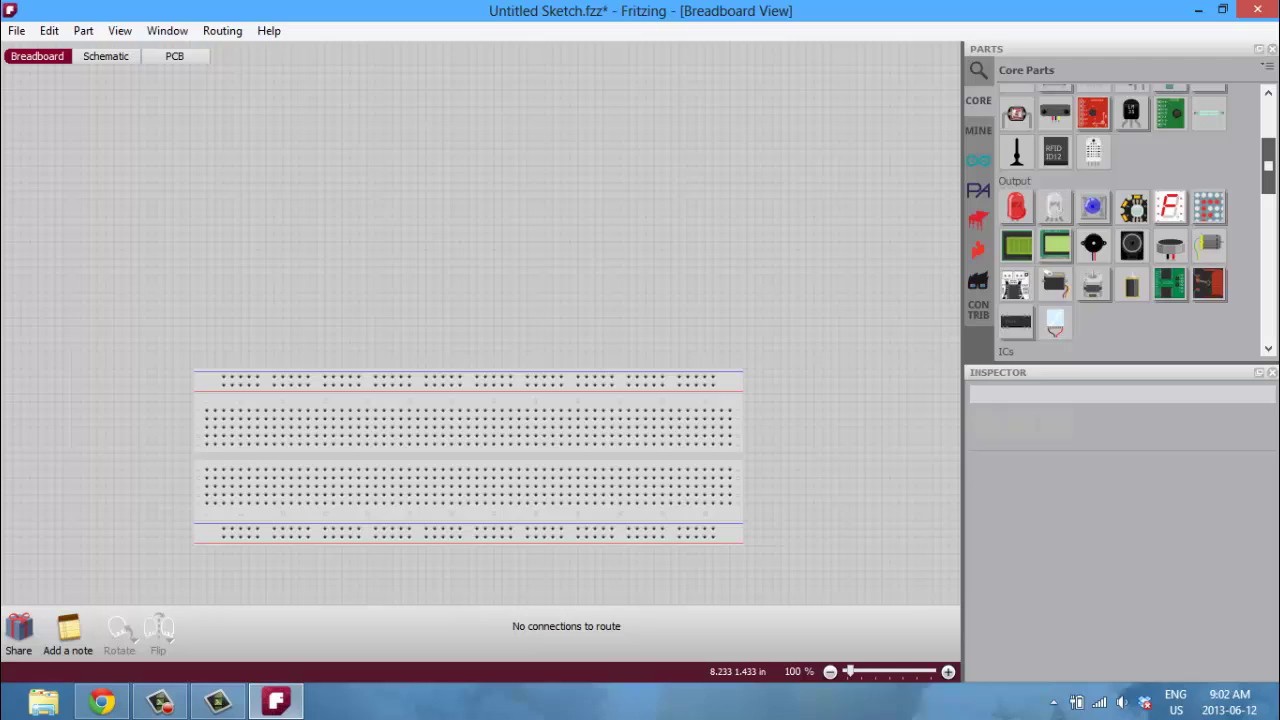
scroll(1276, 160, up, 5)
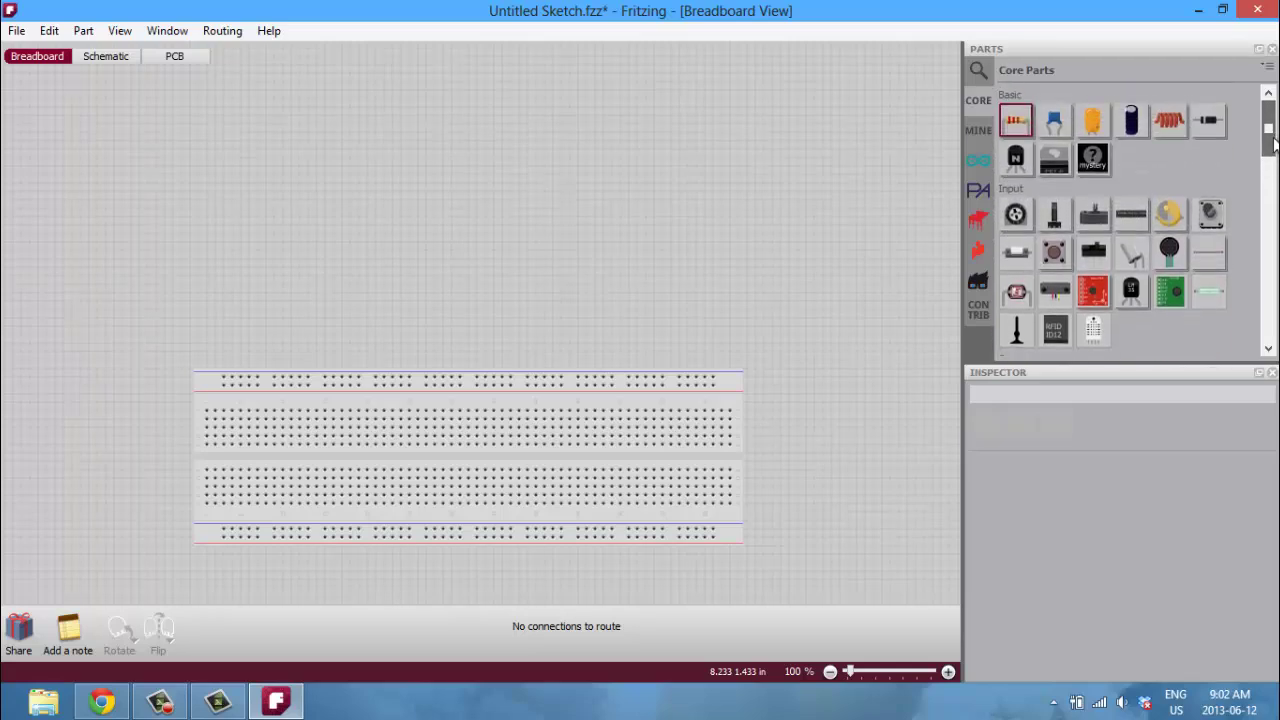
scroll(1140, 274, down, 7)
scroll(1034, 265, down, 15)
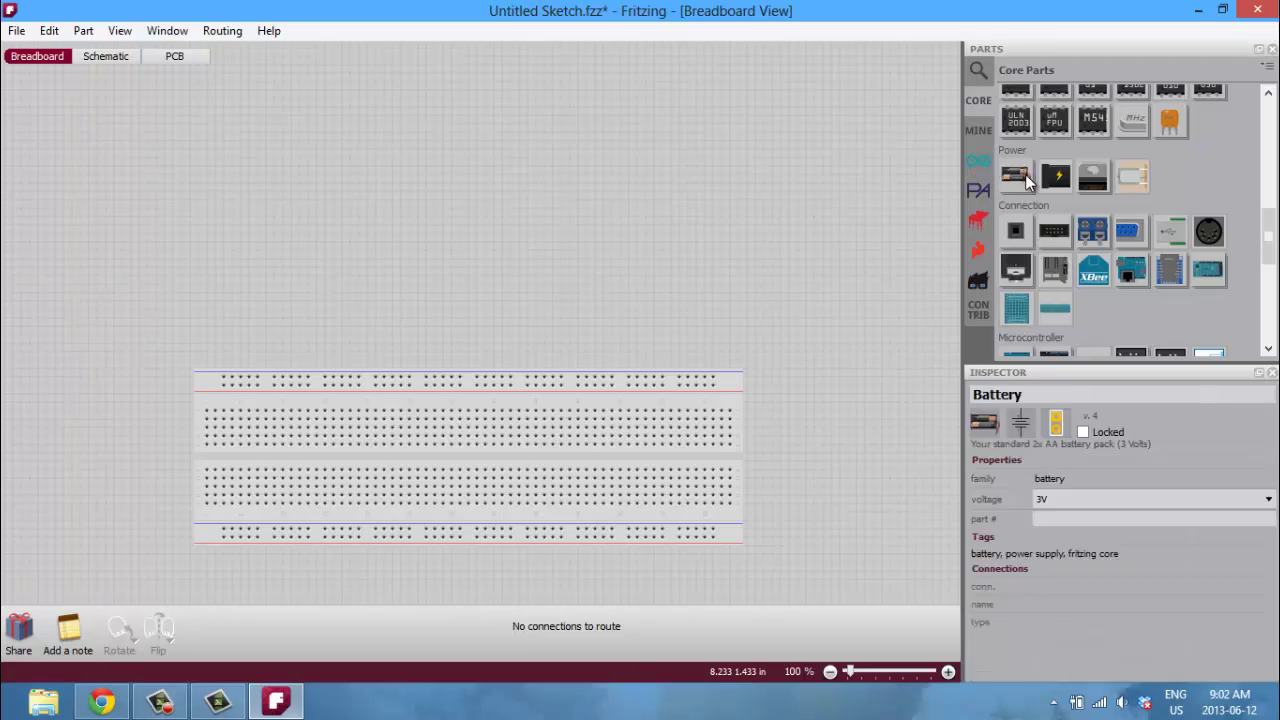
drag(1025, 174, 43, 237)
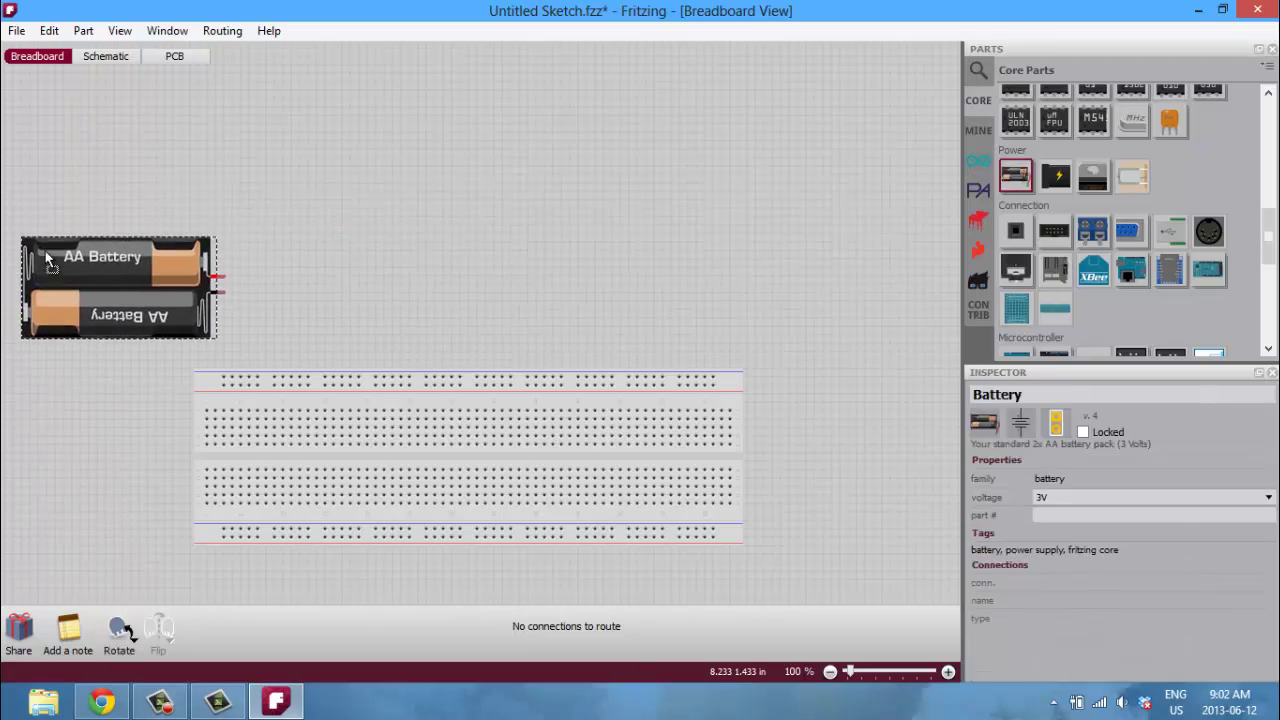
drag(1093, 178, 426, 380)
Add a red LED and a 220 Ω resistor to the breadboard's lower-left rows
scroll(1087, 278, down, 5)
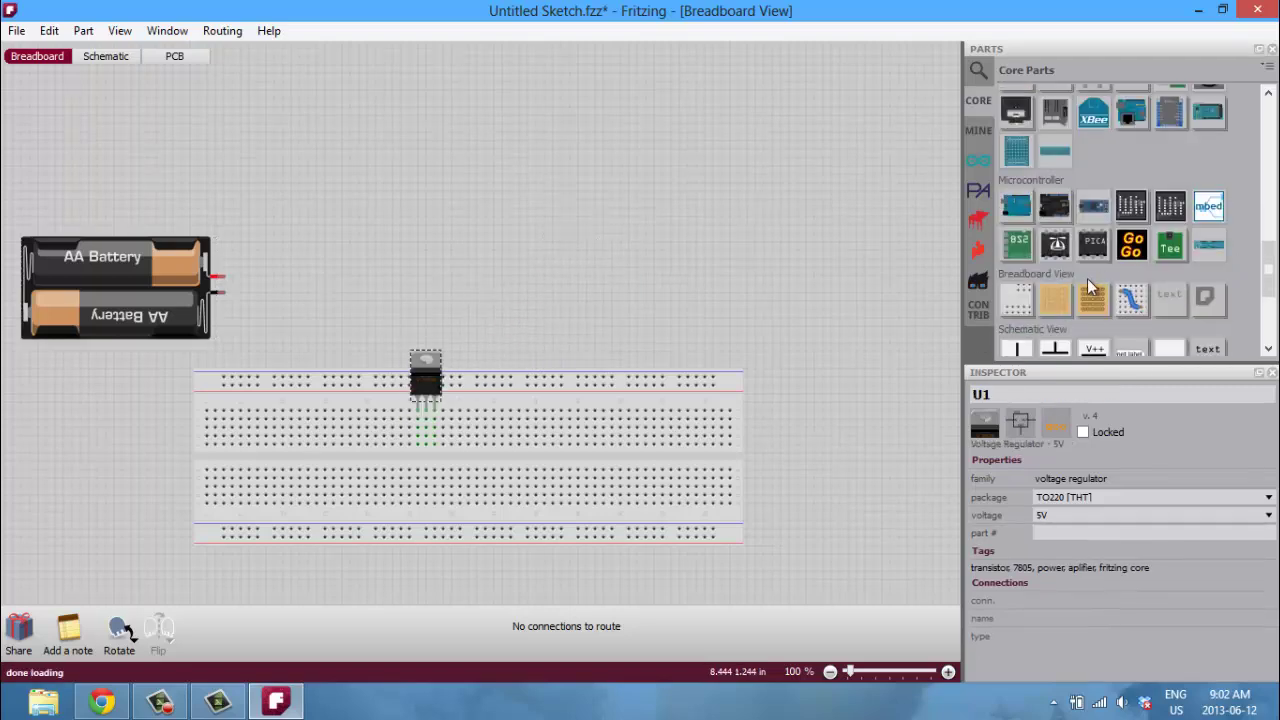
scroll(1020, 250, up, 8)
scroll(1021, 251, down, 5)
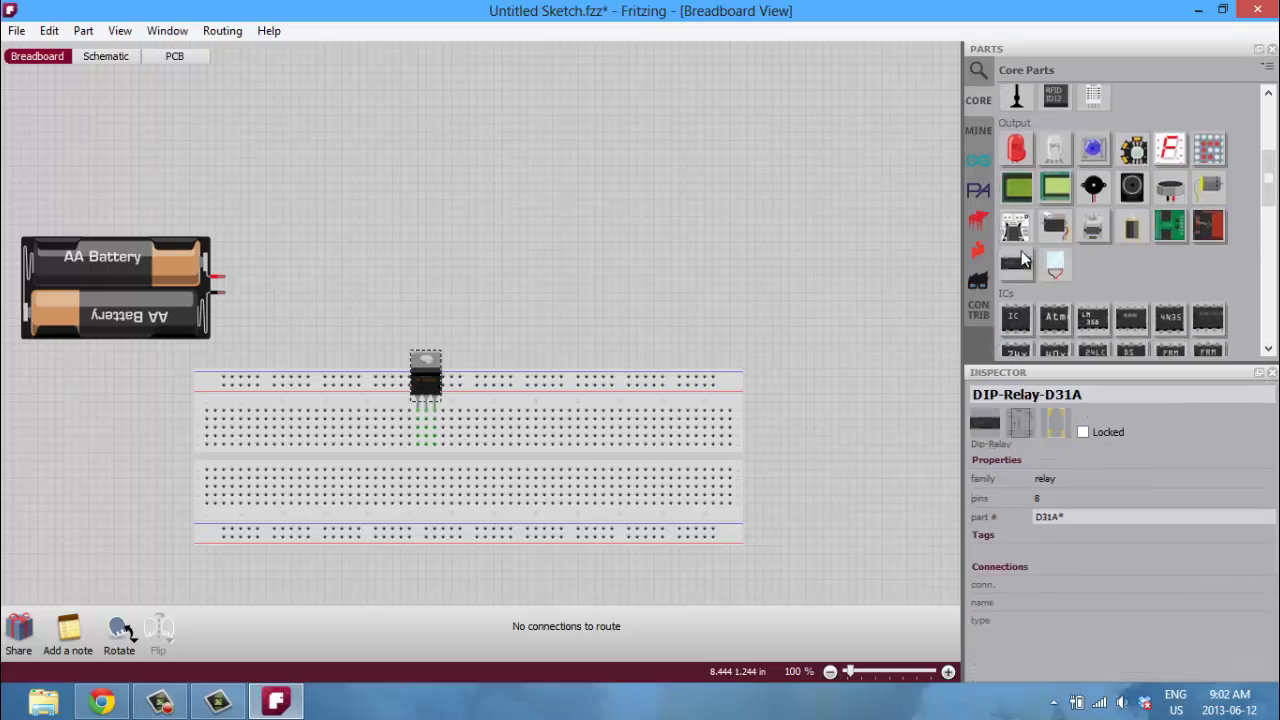
drag(1016, 228, 322, 360)
scroll(1140, 260, up, 5)
drag(1021, 125, 292, 440)
mouse_move(1052, 230)
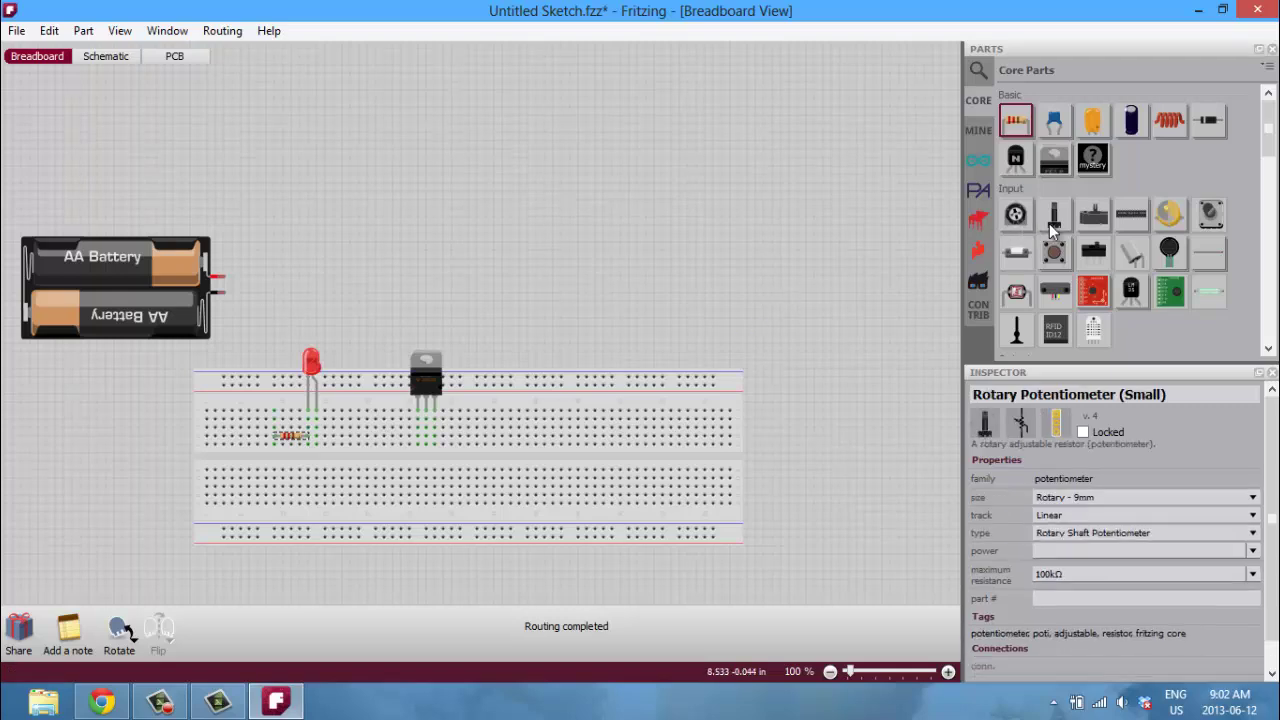
drag(67, 293, 7, 417)
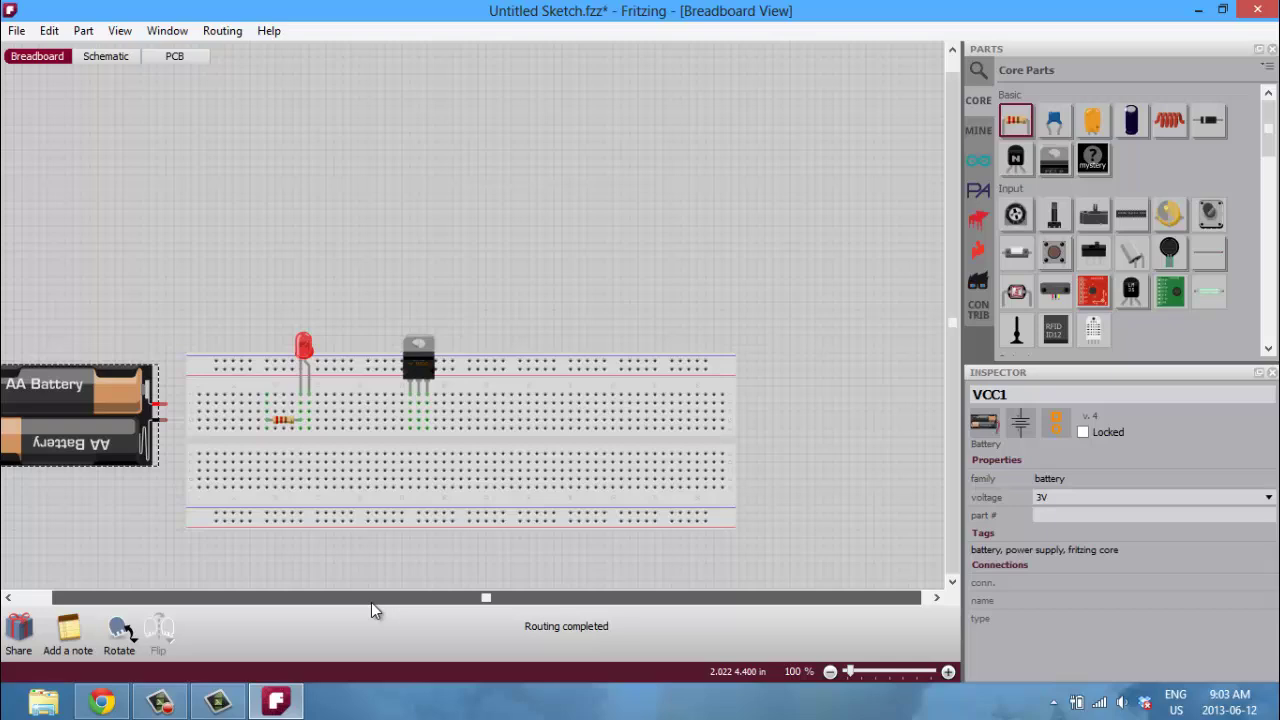
scroll(371, 604, left, 2)
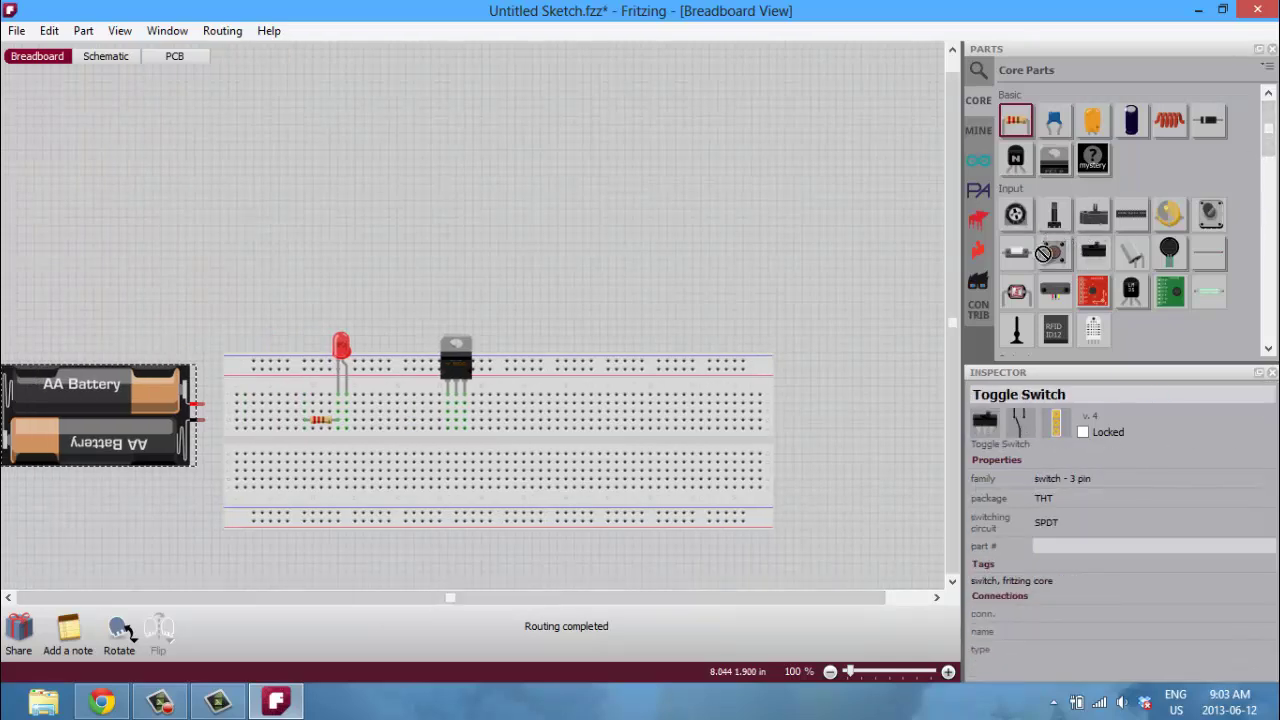
Place toggle switch S1 above the breadboard and wire it from the battery terminal
drag(1043, 253, 263, 262)
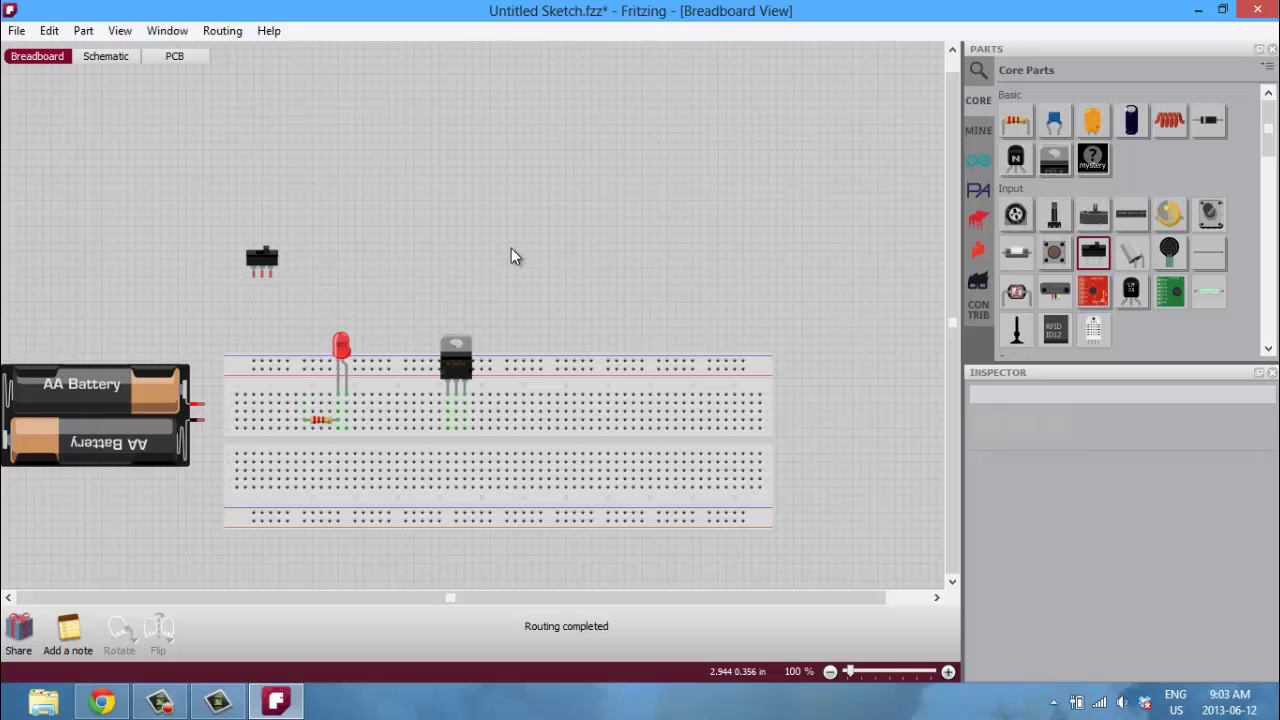
drag(207, 413, 452, 403)
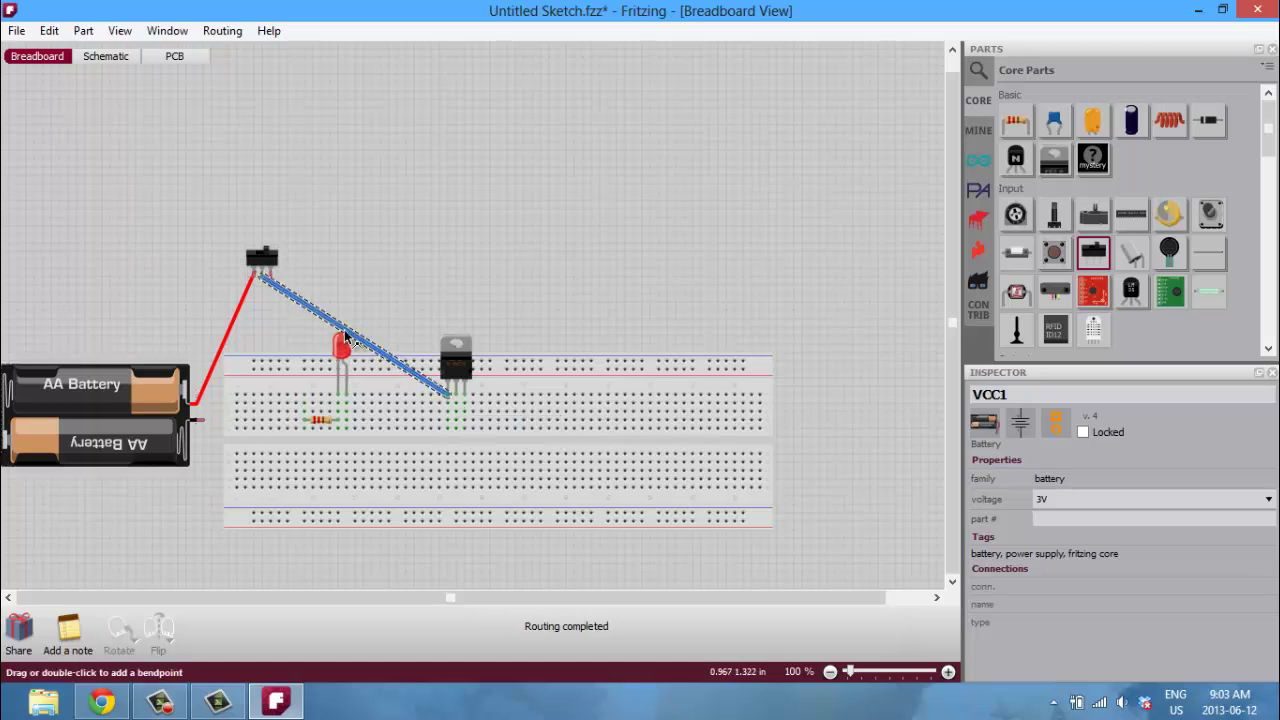
Replace the blue switch-to-regulator wire with a bent red one, and wire the regulator to the top rail
drag(348, 332, 355, 284)
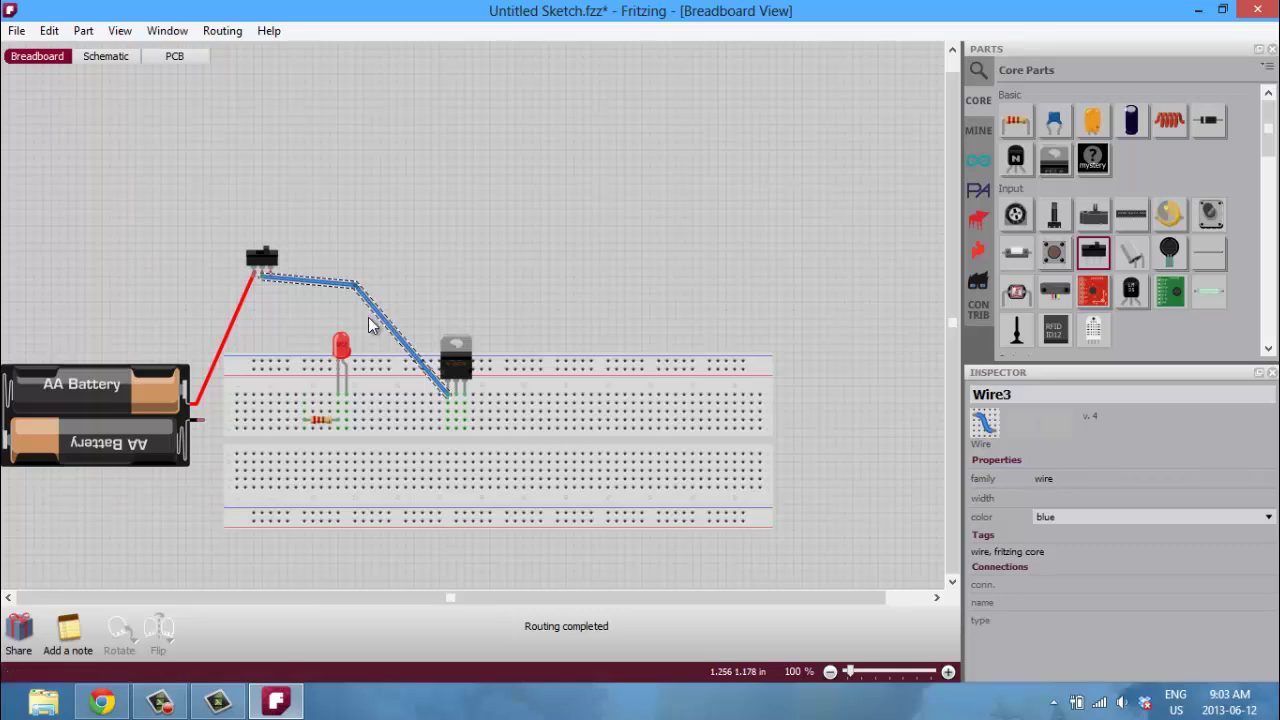
key(Delete)
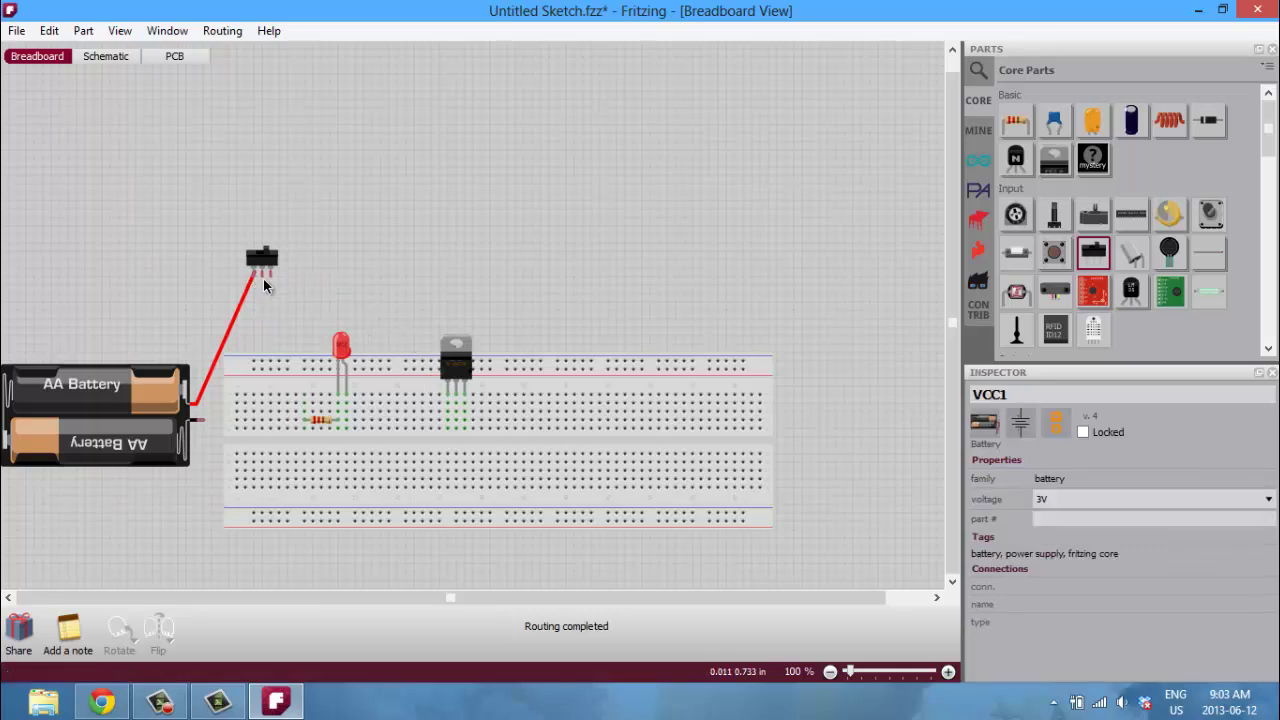
drag(262, 283, 448, 396)
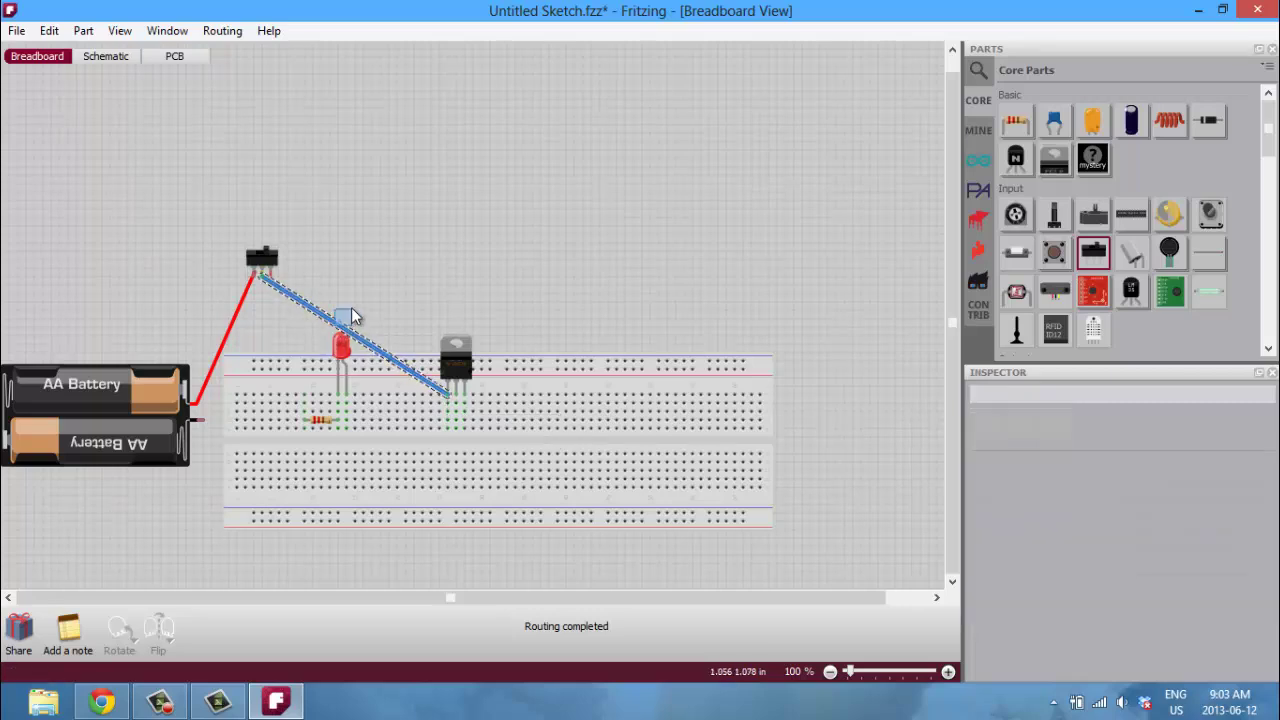
drag(340, 328, 390, 289)
right_click(389, 288)
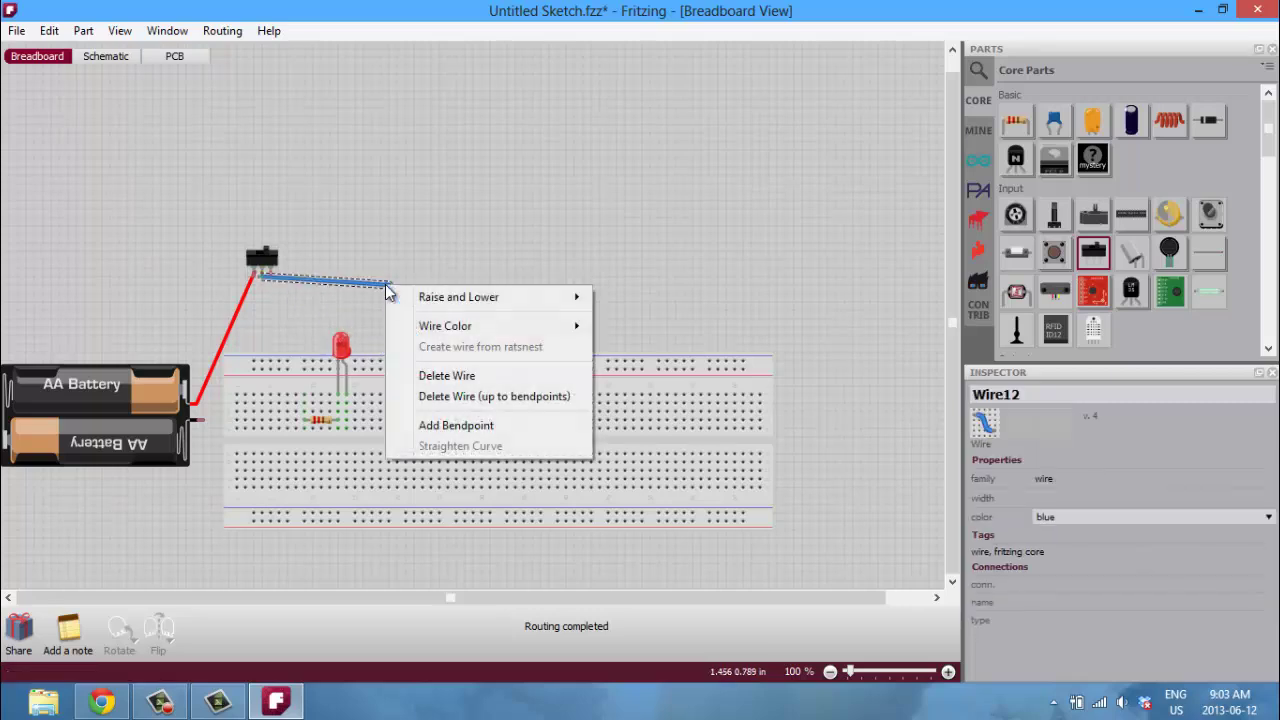
mouse_move(450, 297)
mouse_move(437, 335)
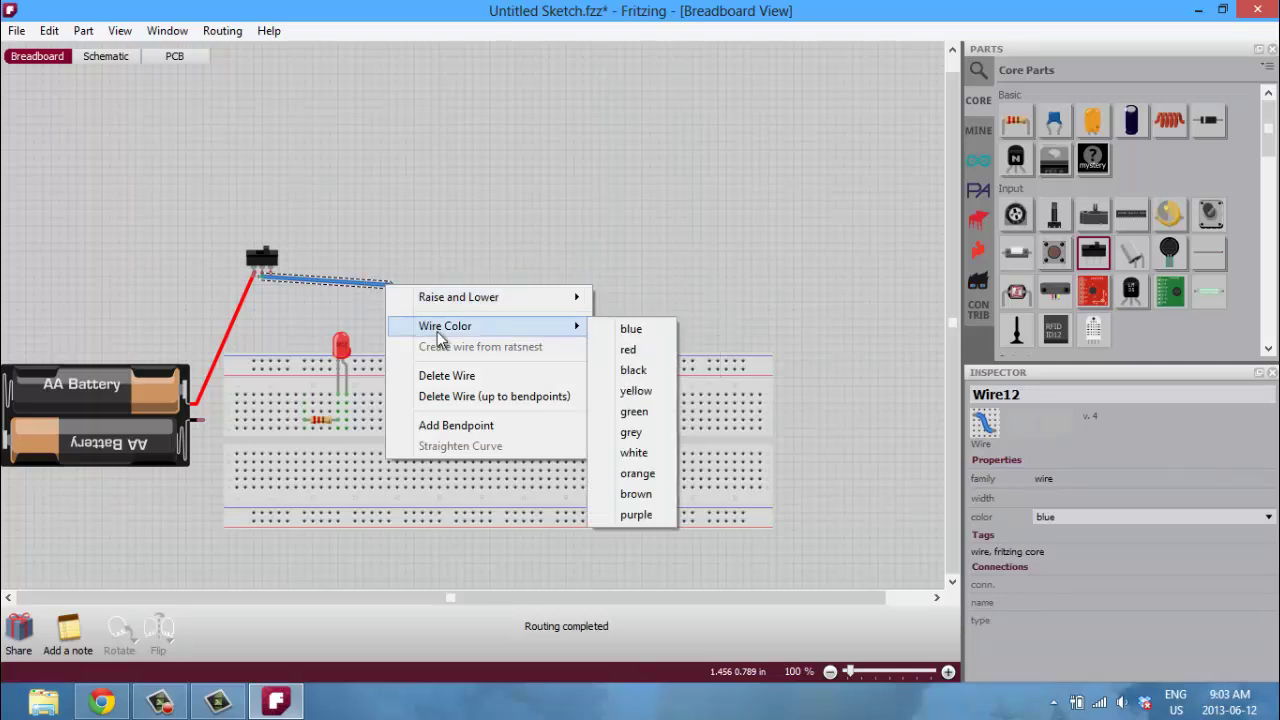
click(630, 352)
drag(466, 399, 525, 386)
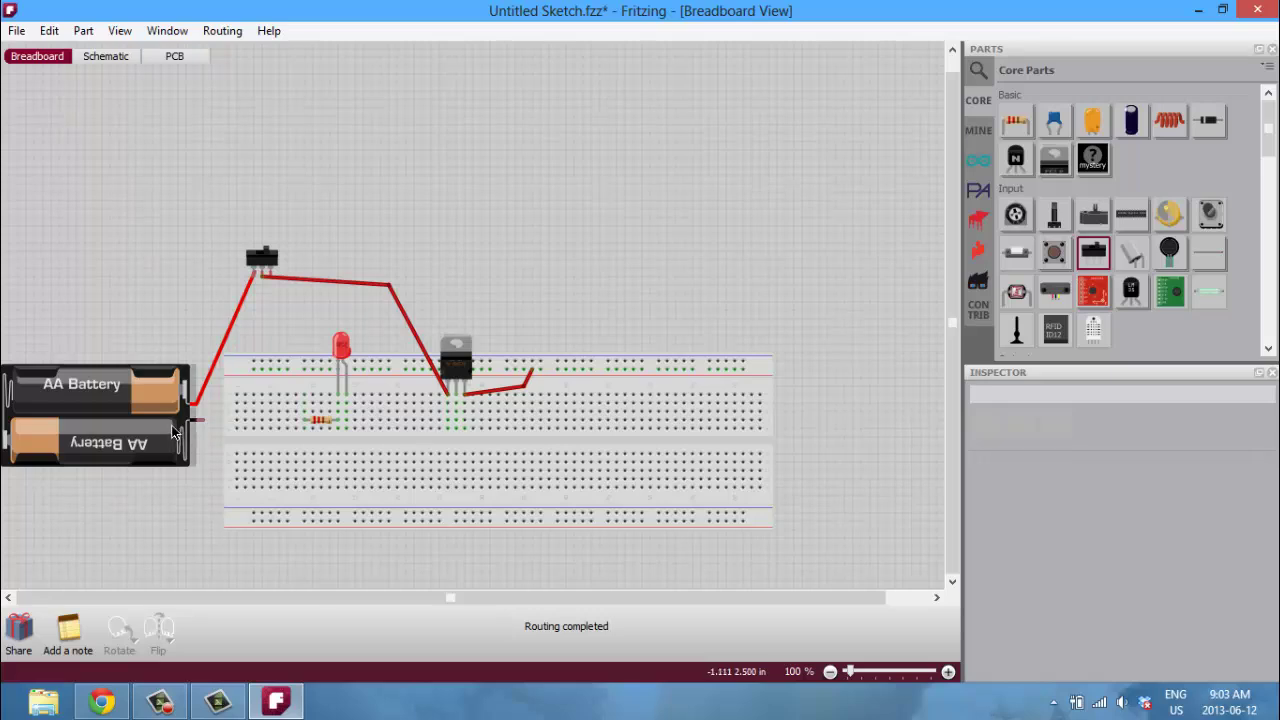
Add black wires from battery negative to regulator and regulator row to top rail; shift R1 right
drag(200, 419, 453, 397)
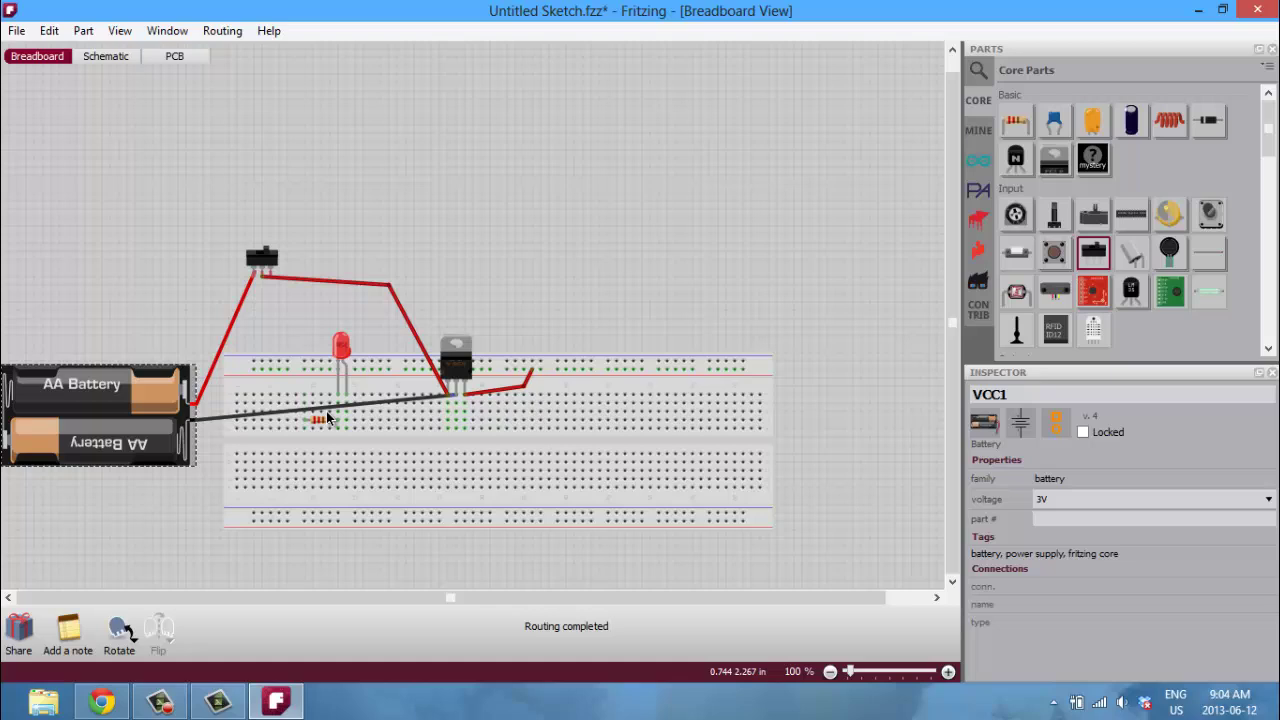
drag(325, 419, 453, 459)
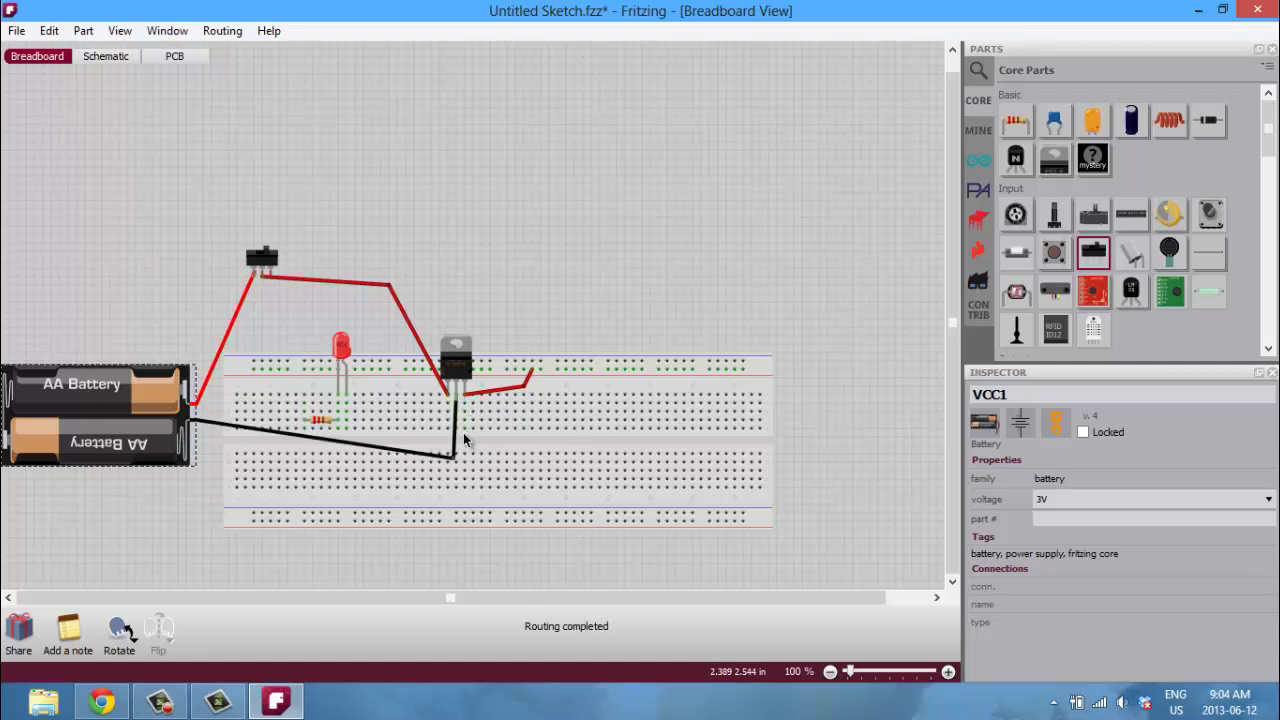
drag(457, 430, 583, 410)
right_click(591, 376)
mouse_move(648, 416)
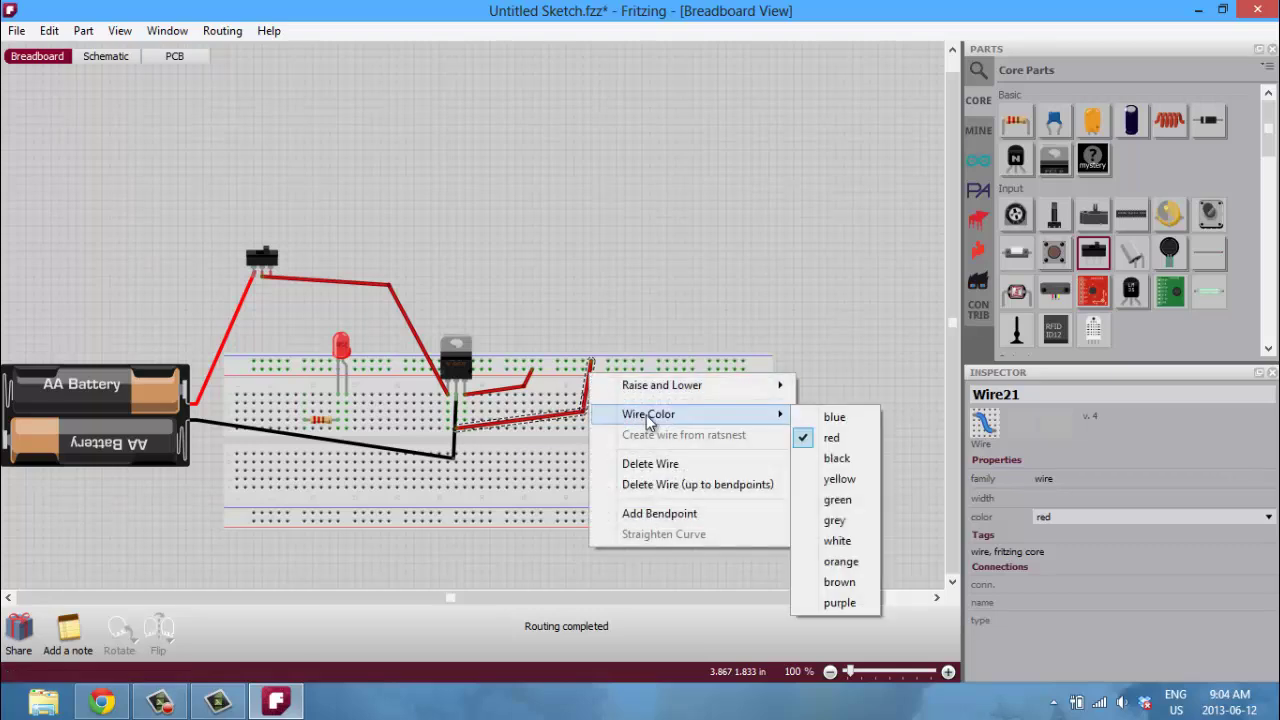
click(845, 460)
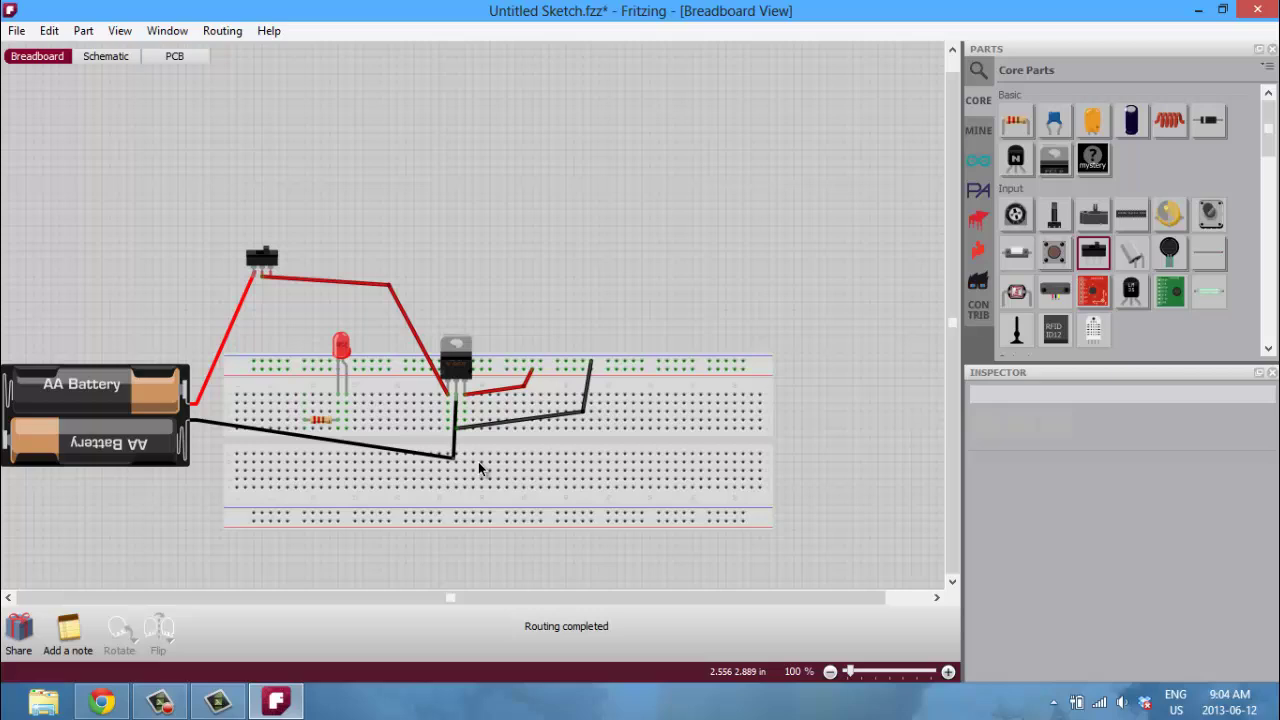
drag(323, 422, 352, 414)
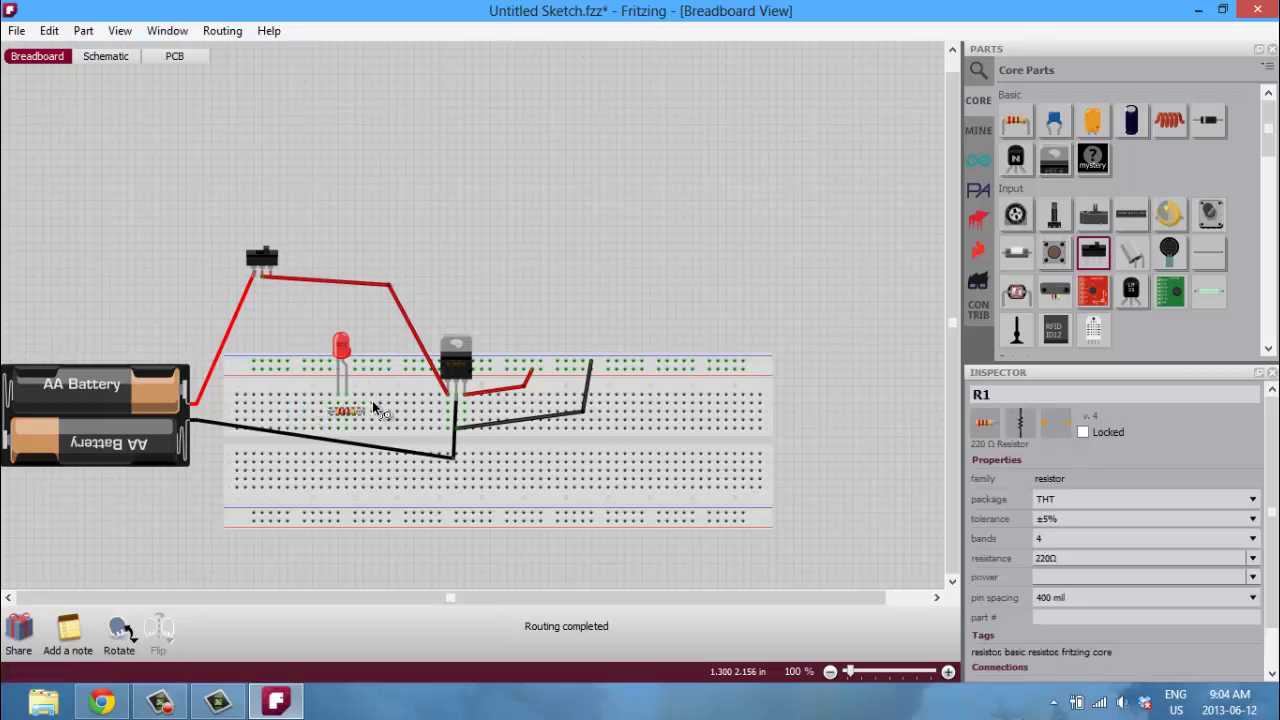
Shift resistor R1 slightly left and add a black wire from its column to the top rail
drag(349, 415, 305, 368)
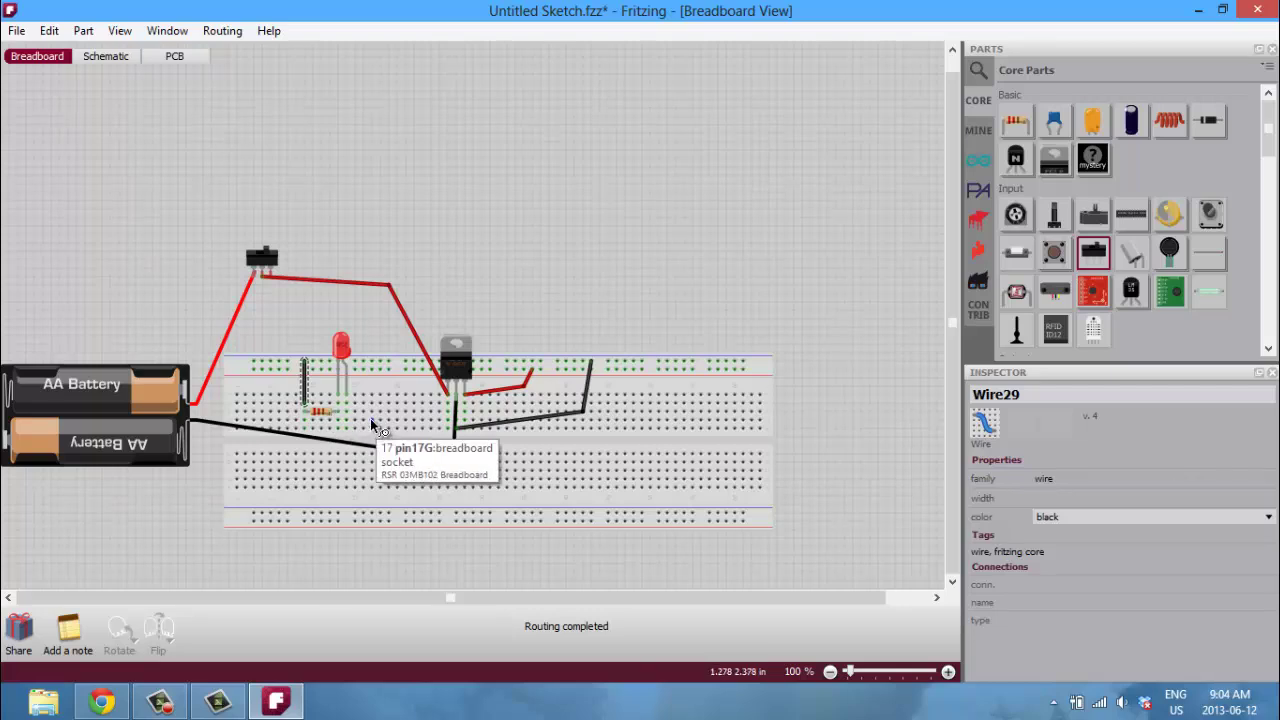
drag(346, 411, 375, 373)
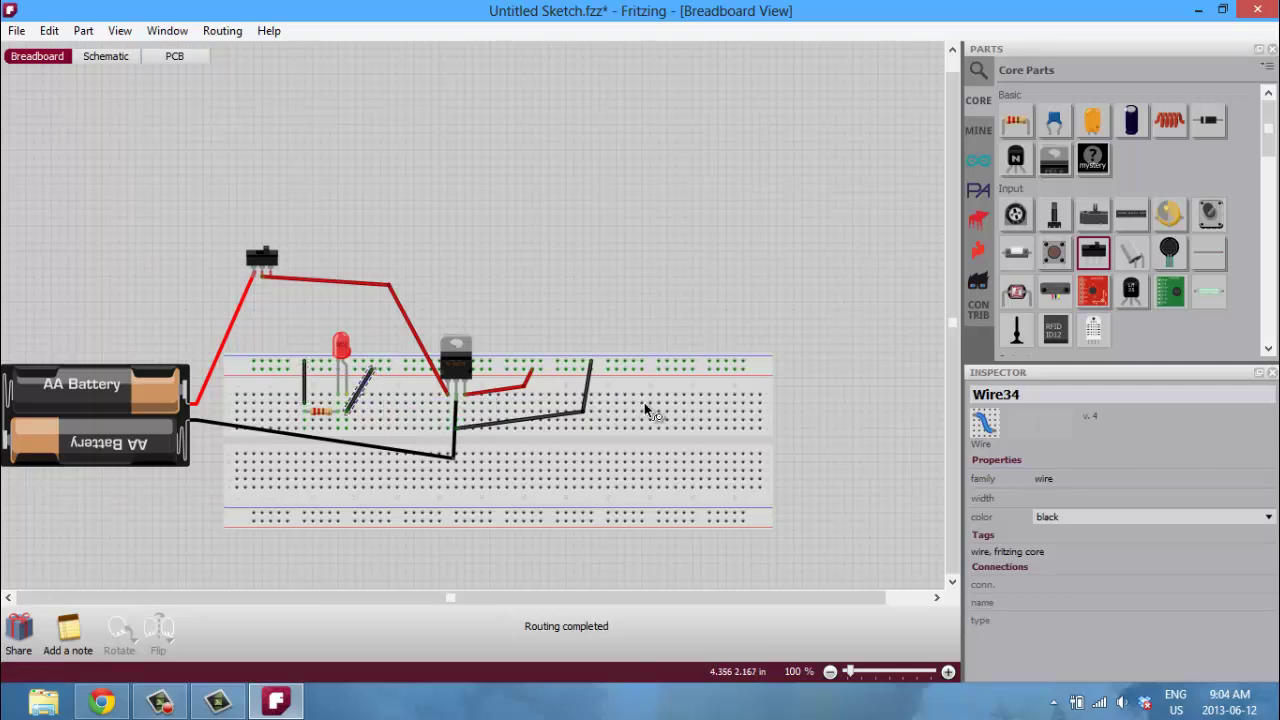
right_click(352, 404)
mouse_move(443, 444)
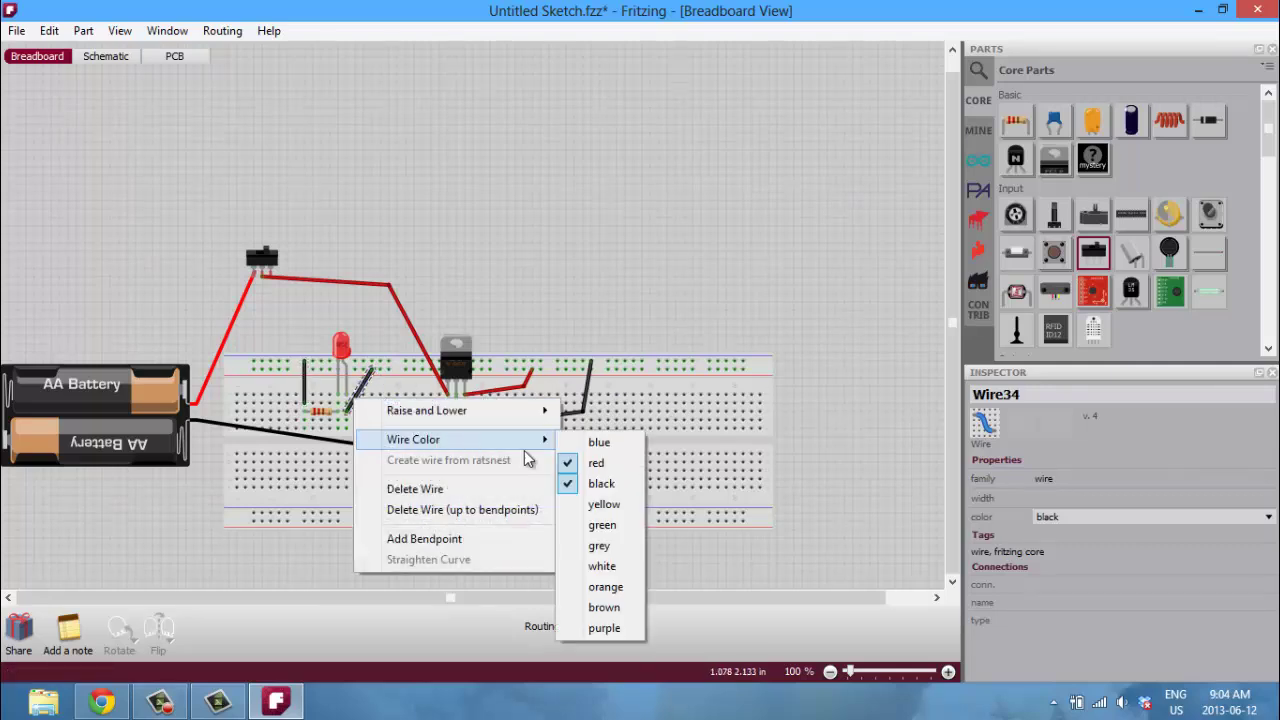
click(600, 483)
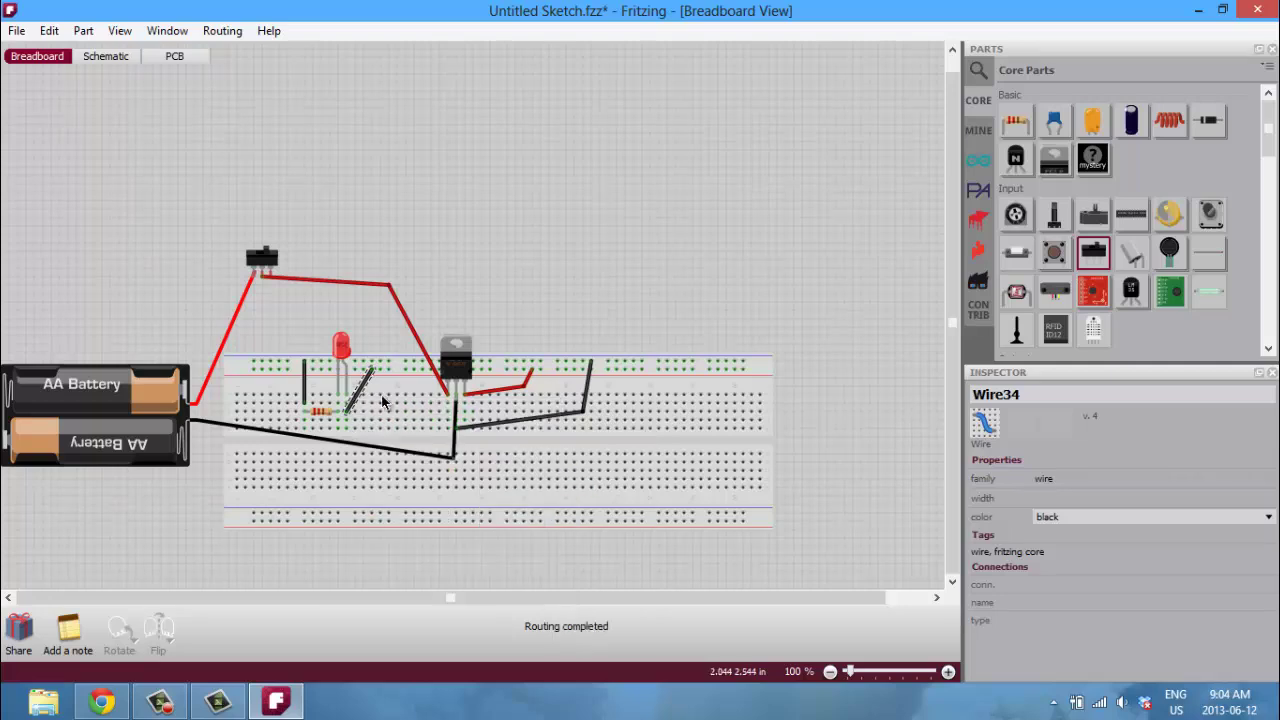
Confirm that first wire is black, then add a second black jumper from the LED column to the rail
right_click(360, 396)
mouse_move(500, 437)
click(596, 466)
click(651, 310)
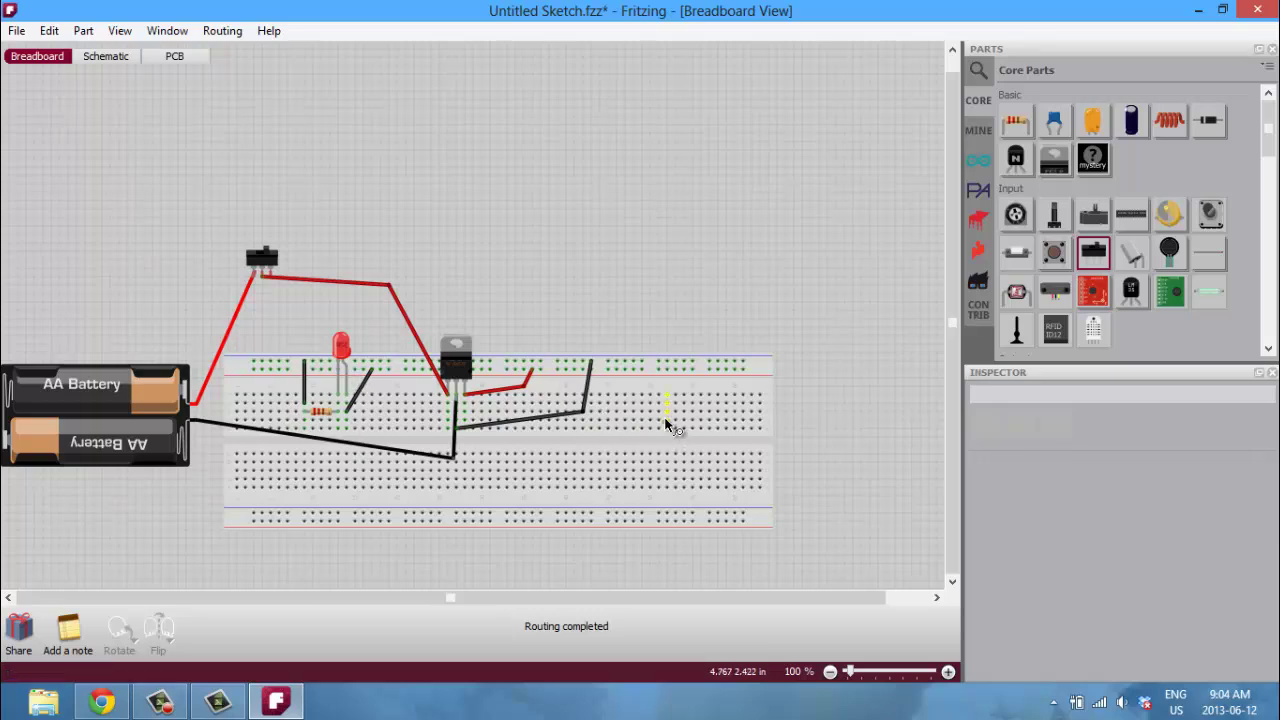
drag(666, 420, 797, 323)
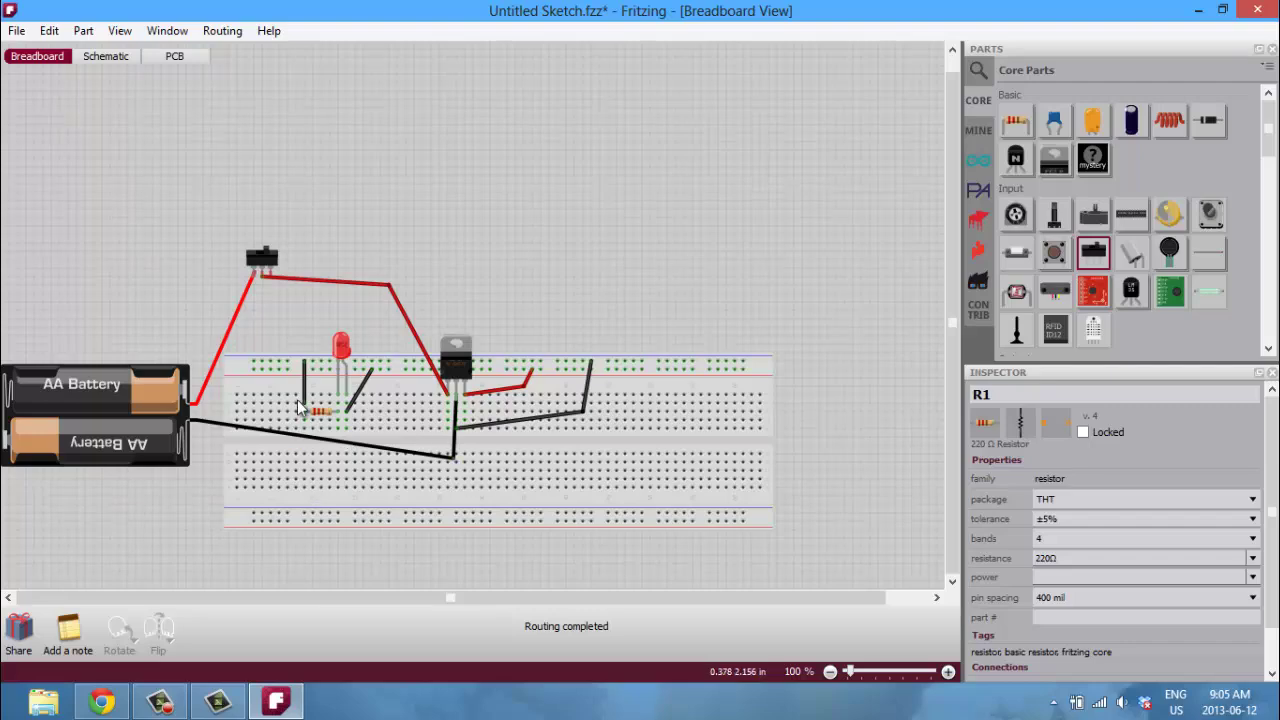
Switch to the Schematic view and zoom in on the circuit symbols
ctrl+scroll(304, 402, down, 5)
ctrl+scroll(97, 69, up, 4)
click(112, 57)
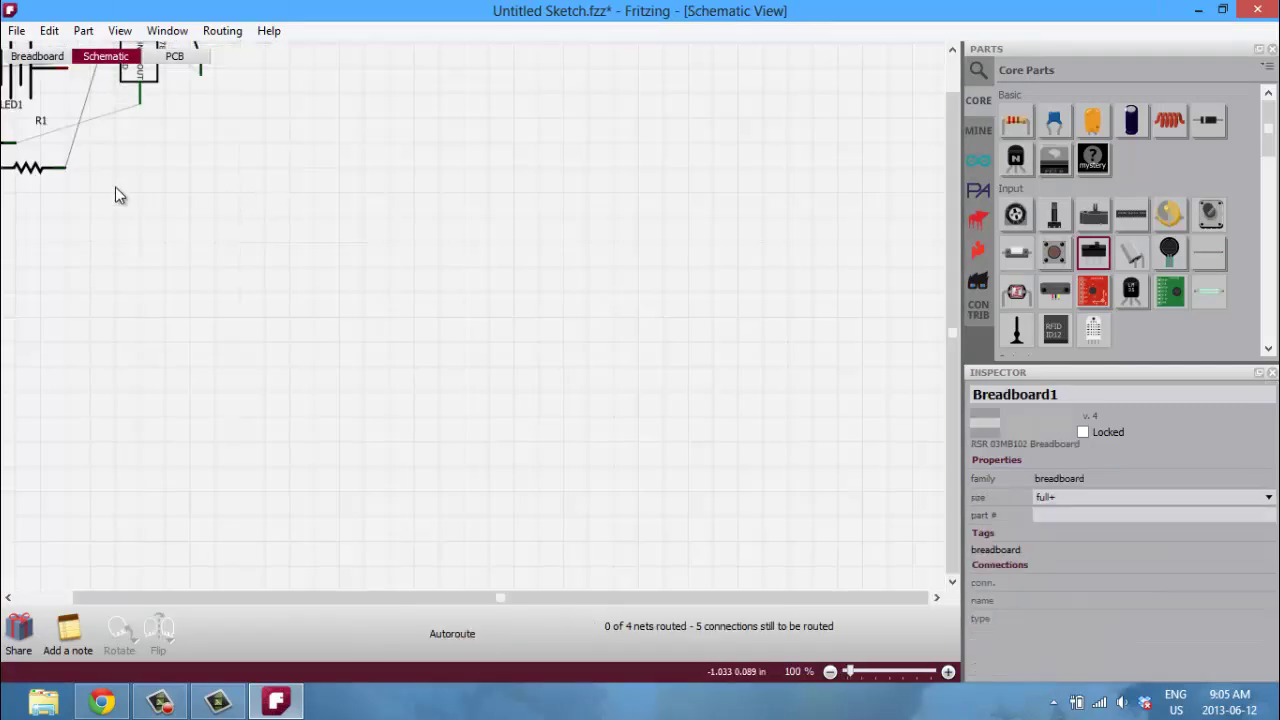
ctrl+scroll(200, 272, down, 4)
ctrl+scroll(316, 224, up, 4)
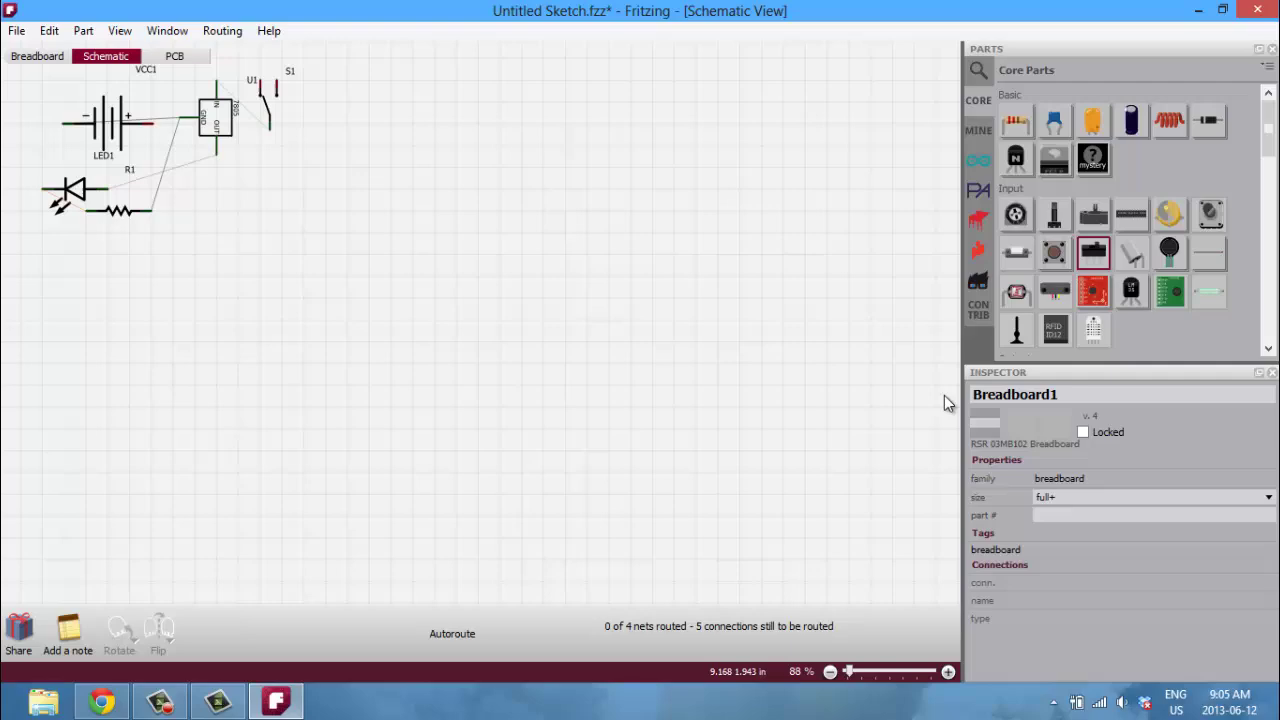
ctrl+scroll(268, 374, down, 2)
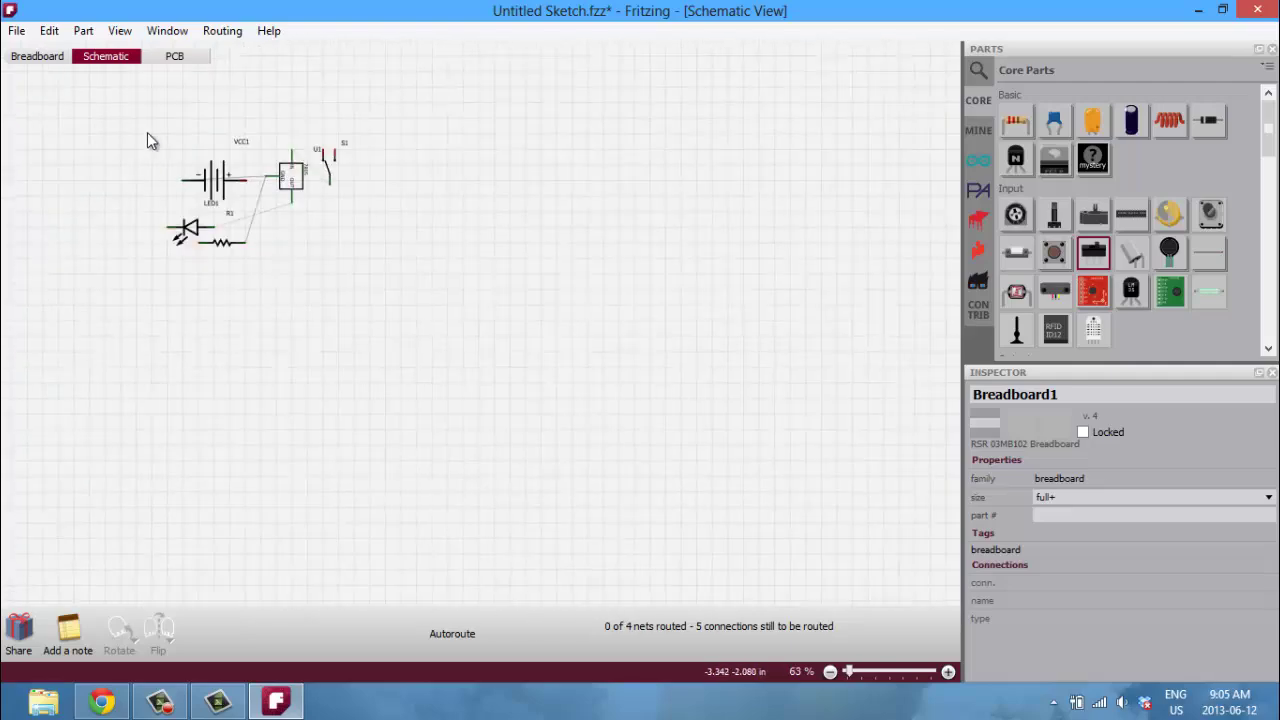
ctrl+scroll(149, 137, up, 2)
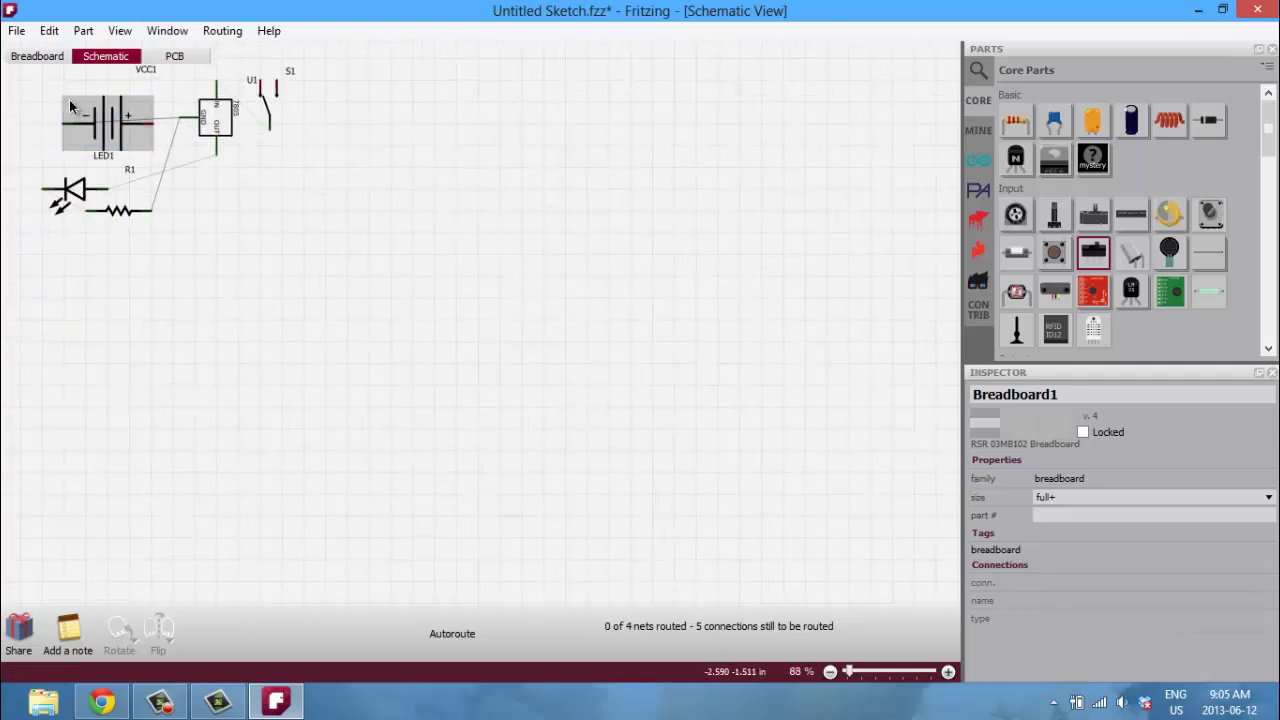
ctrl+scroll(65, 113, up, 4)
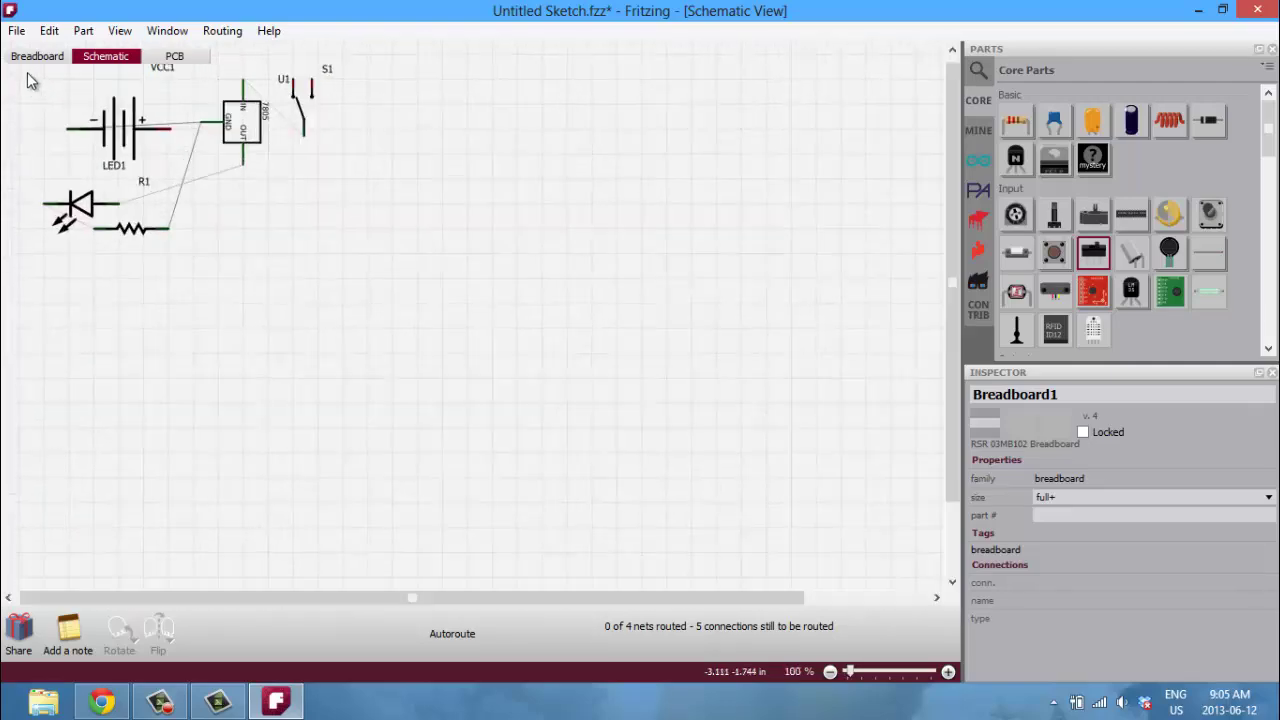
ctrl+scroll(22, 100, up, 2)
ctrl+scroll(305, 103, up, 1)
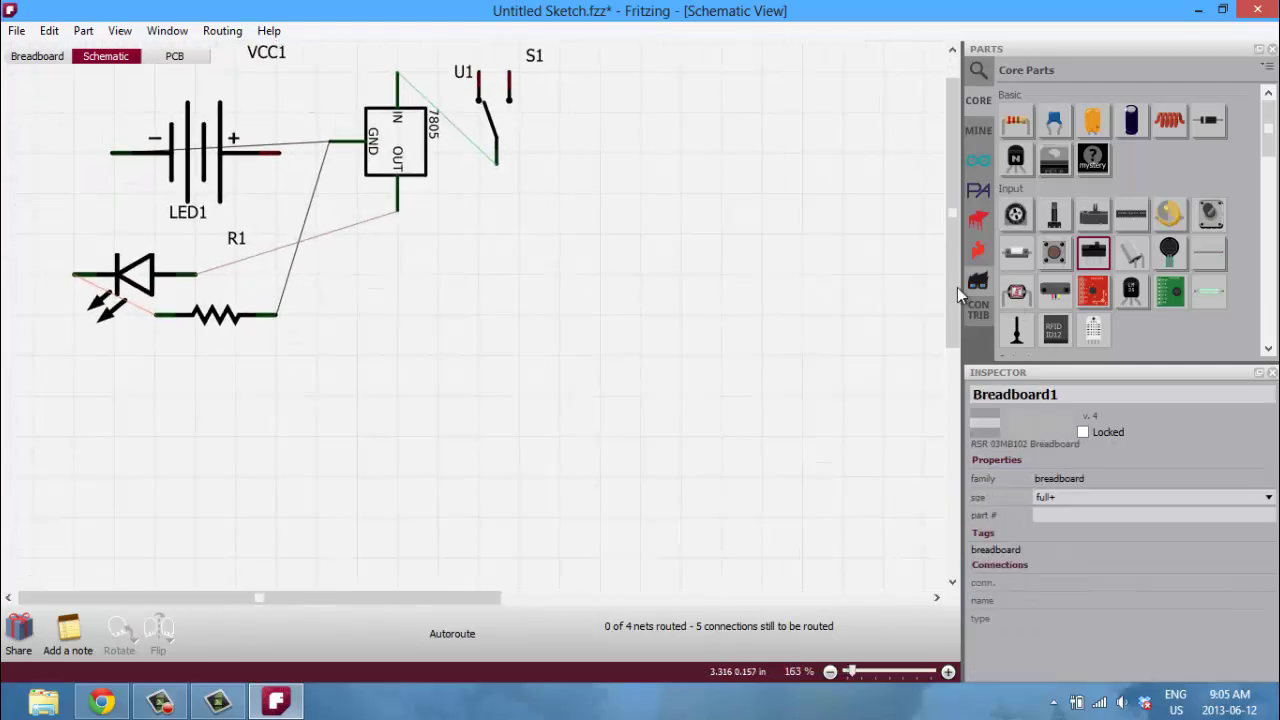
drag(957, 287, 948, 233)
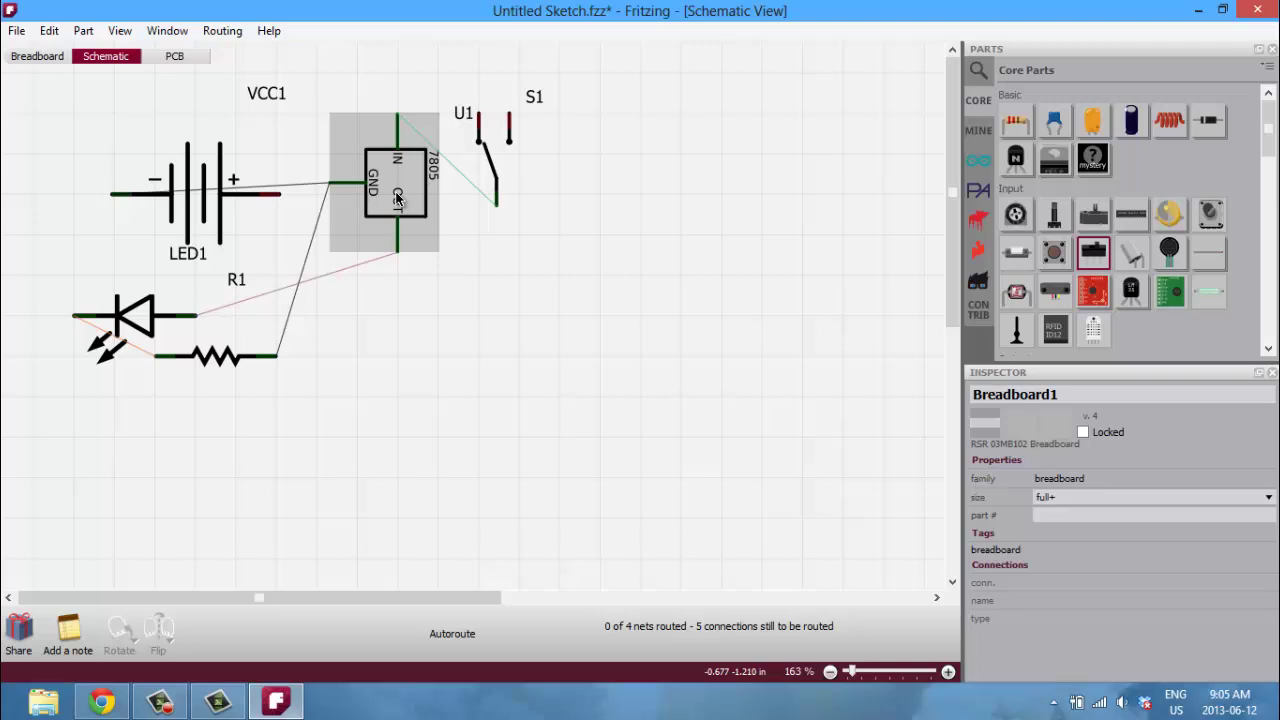
Move regulator U1 below switch S1, nudge LED1 left, and shift R1 down and right
drag(396, 199, 436, 320)
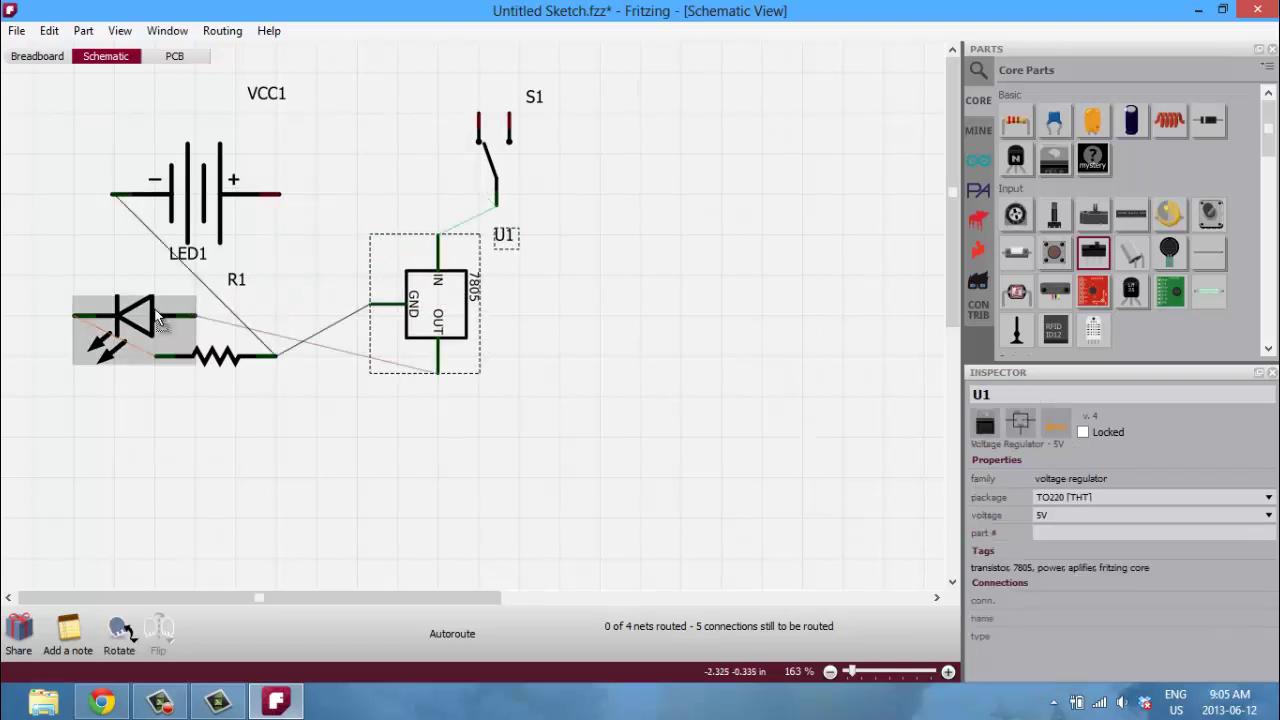
drag(157, 318, 115, 318)
click(172, 215)
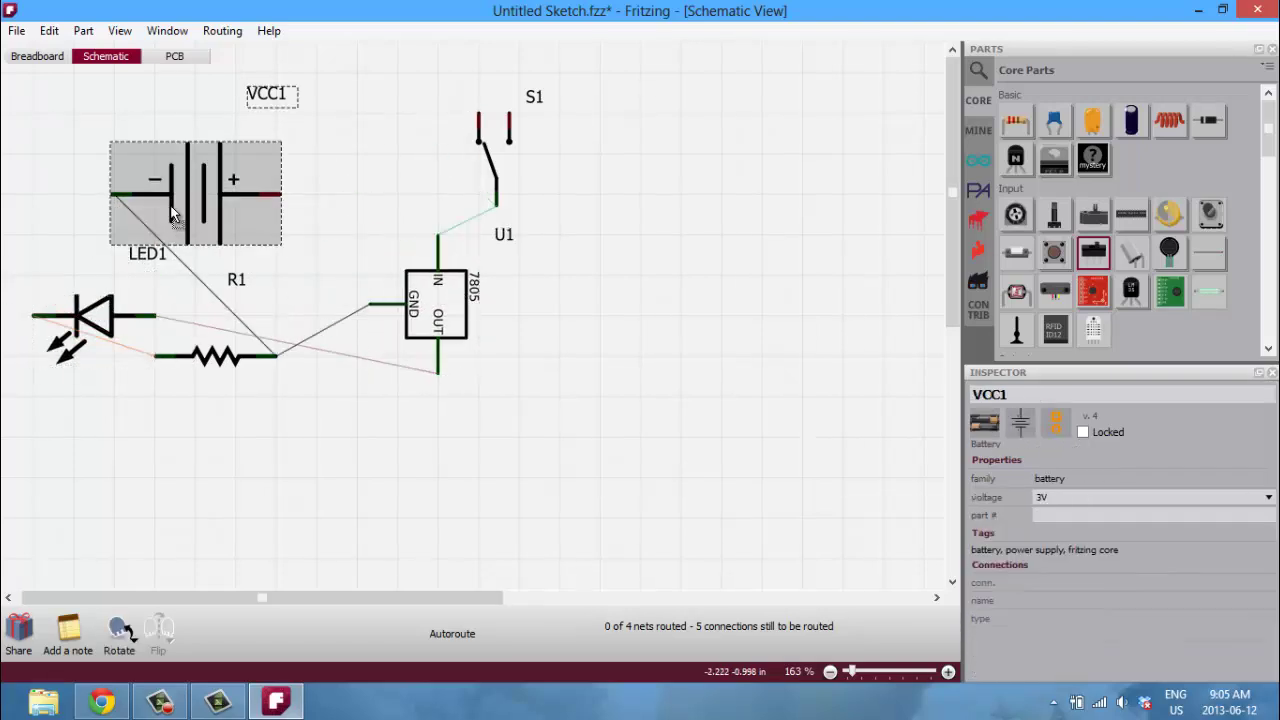
mouse_move(172, 215)
mouse_down()
mouse_move(134, 181)
mouse_move(172, 215)
mouse_up()
drag(192, 359, 232, 440)
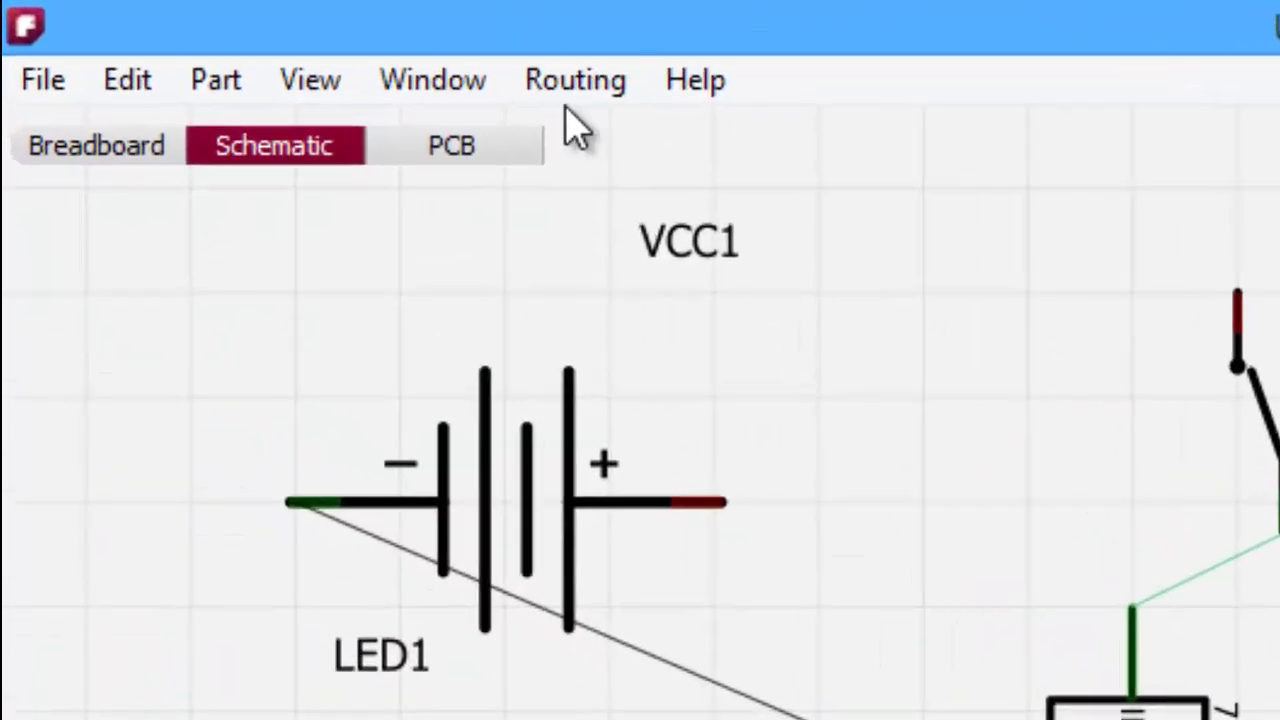
Autoroute all schematic connections, then scroll the parts bin down to the schematic frame
click(575, 80)
click(657, 134)
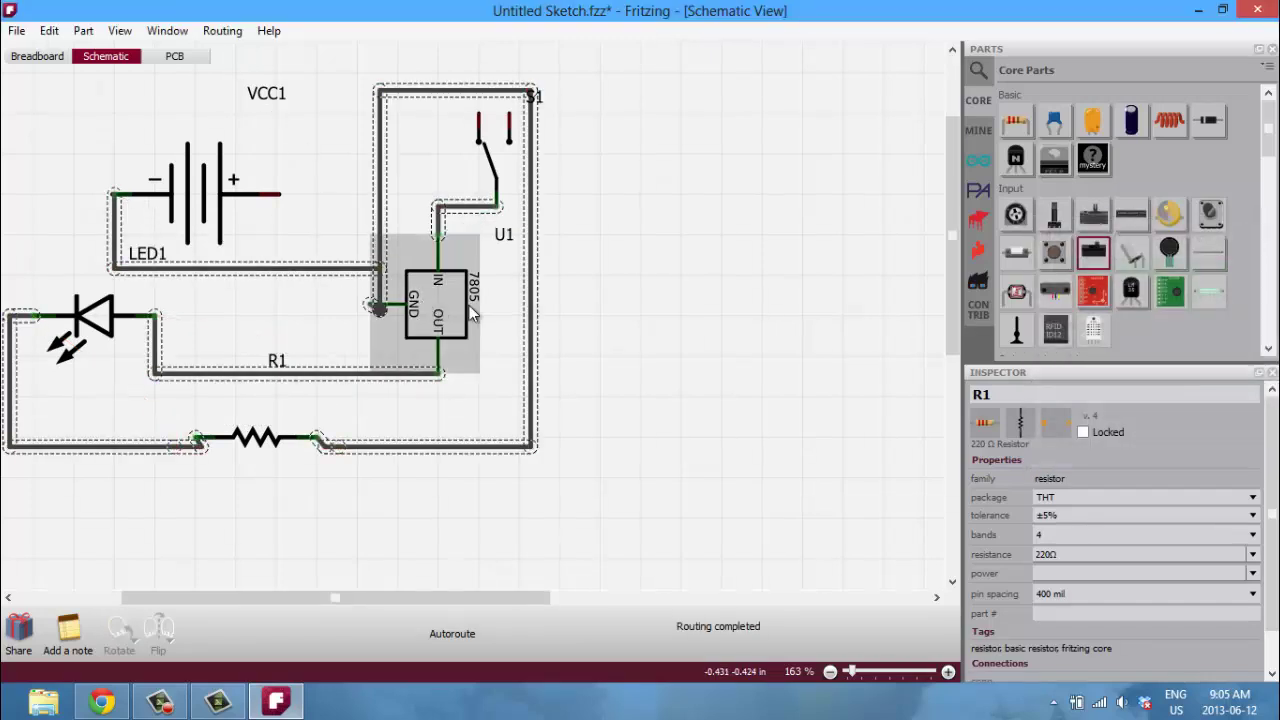
click(282, 306)
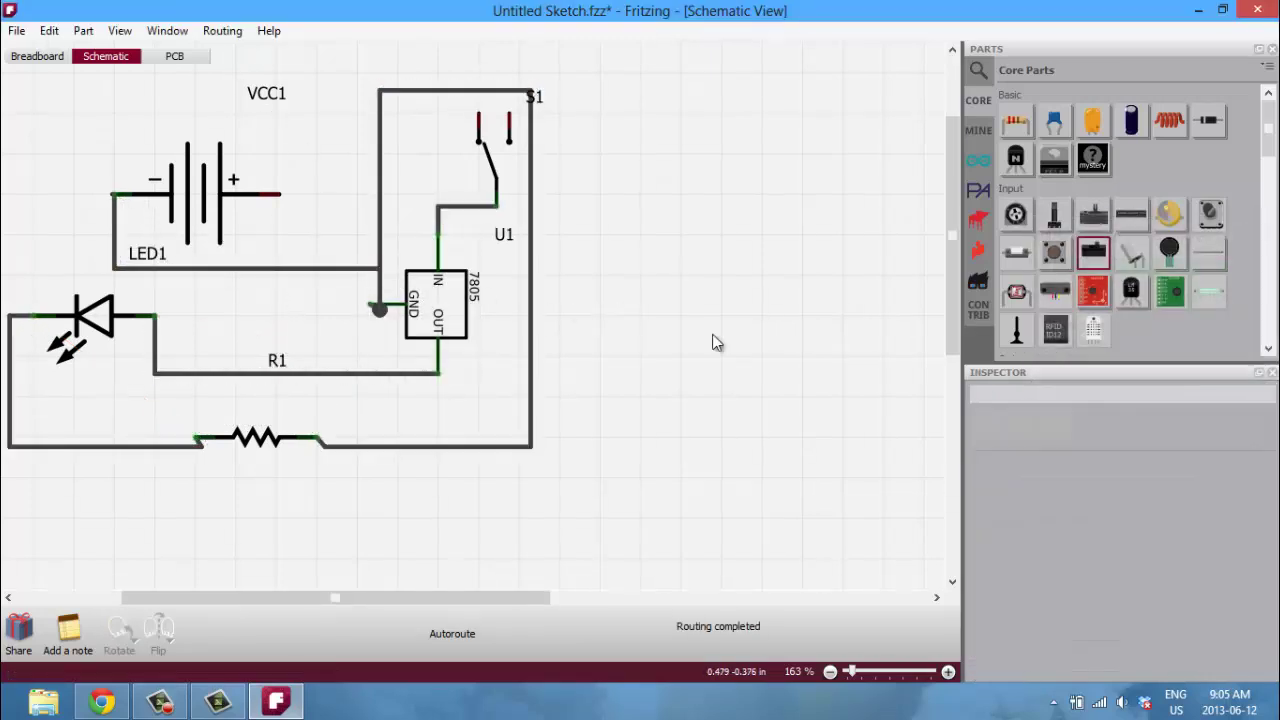
ctrl+scroll(620, 390, down, 3)
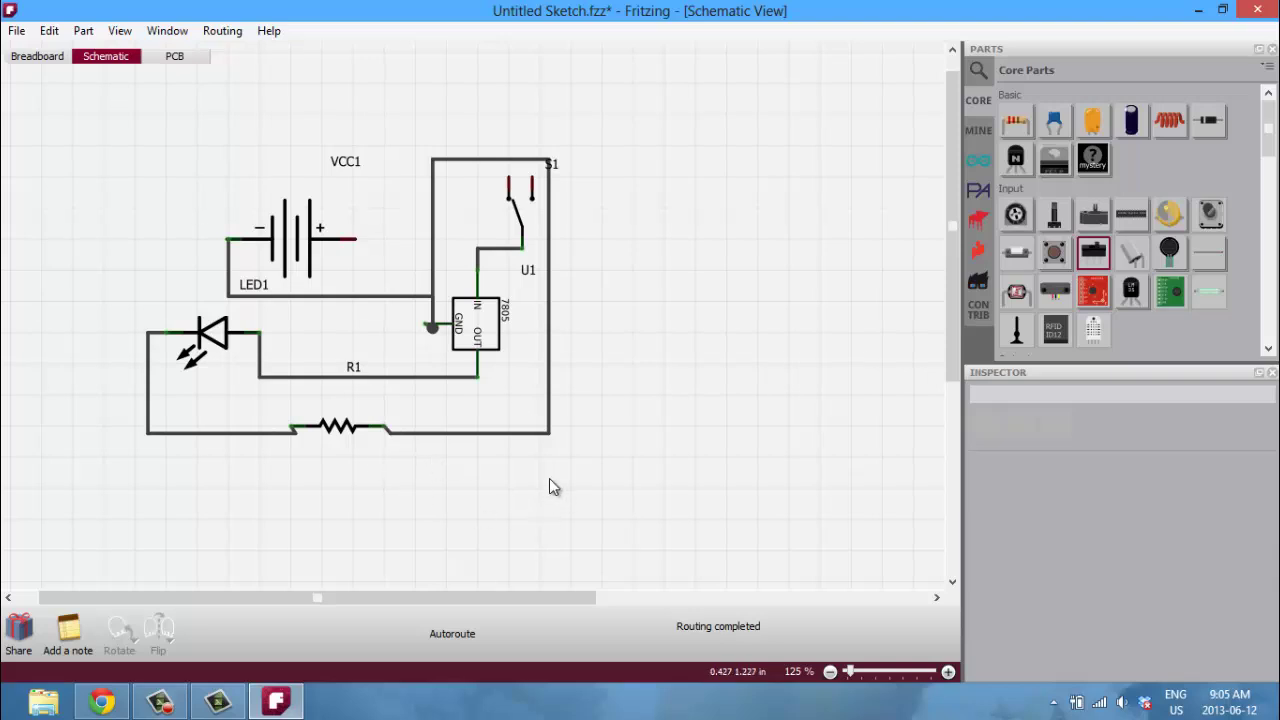
scroll(1258, 178, down, 10)
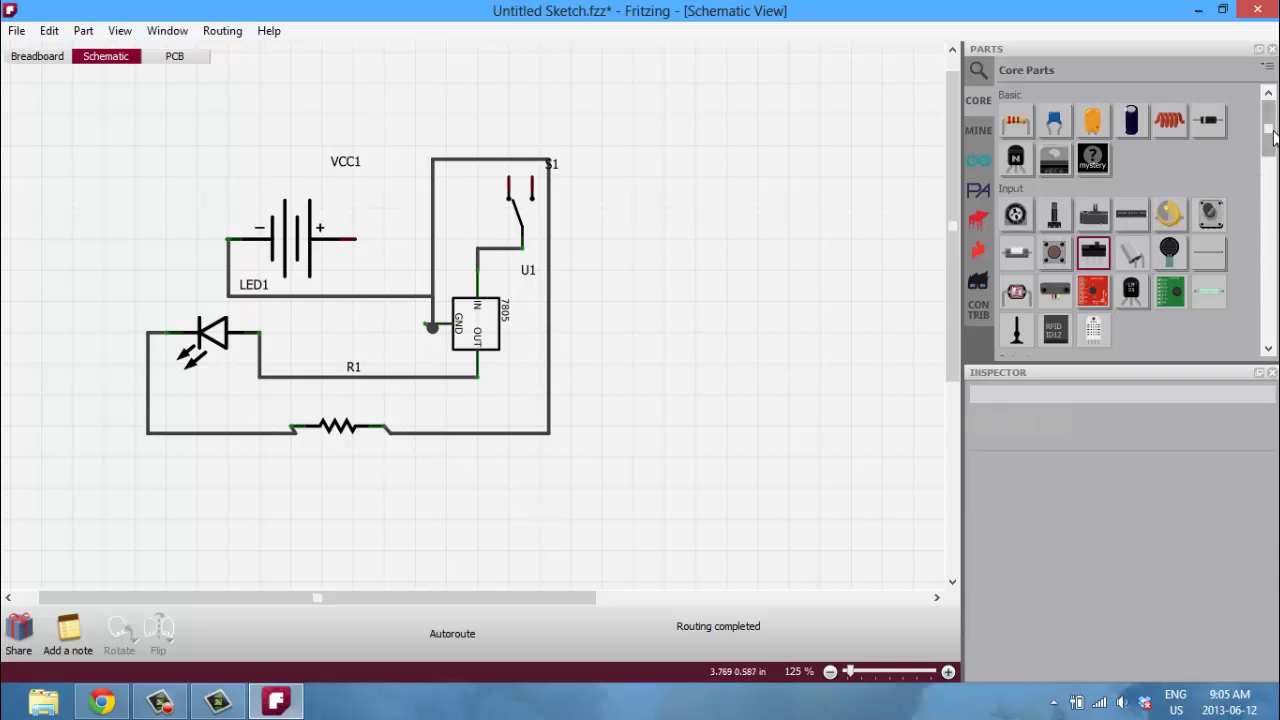
Place a Schematic Frame over the circuit and enlarge it to 143.4 x 127.7 mm
drag(1183, 193, 500, 193)
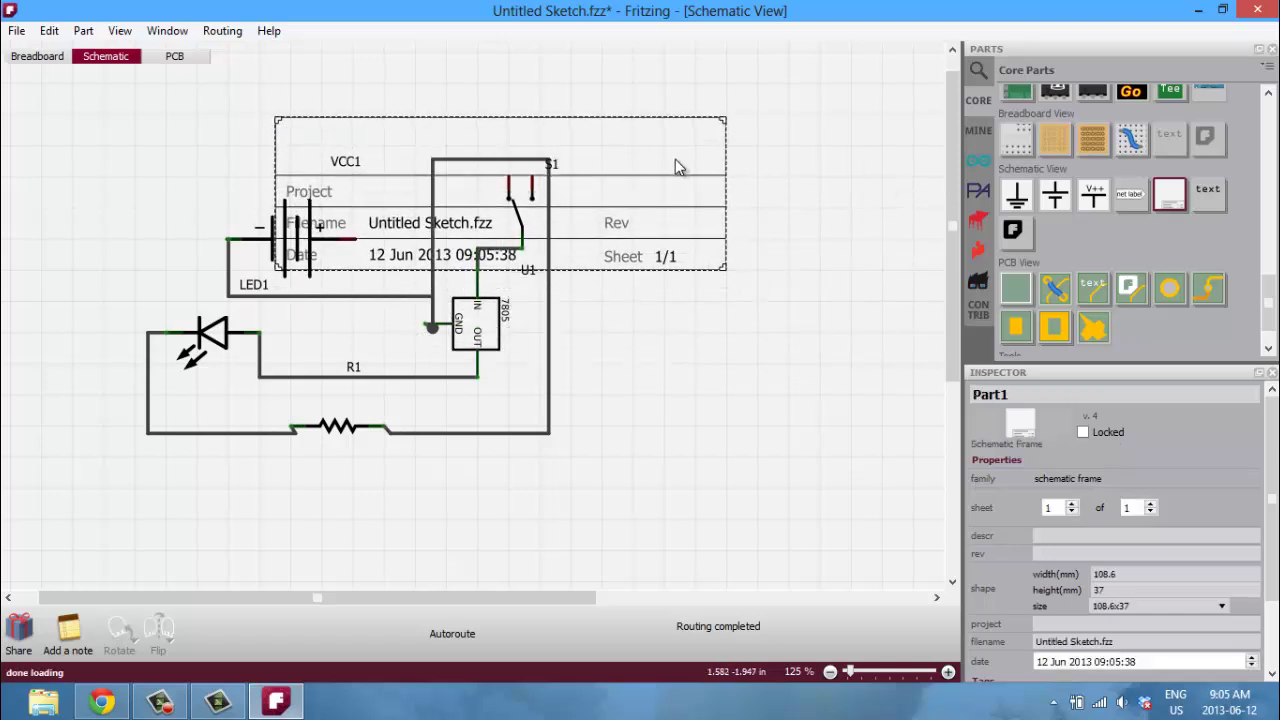
drag(675, 165, 535, 161)
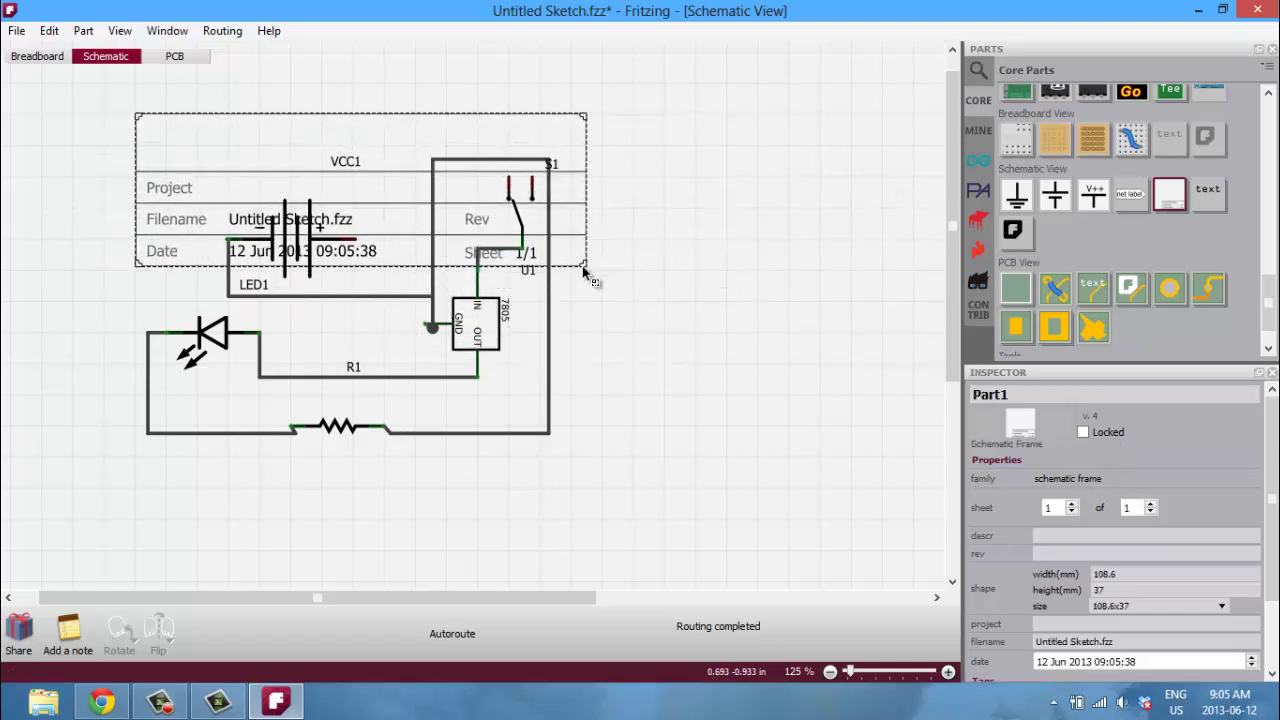
drag(585, 268, 610, 608)
ctrl+scroll(646, 528, down, 5)
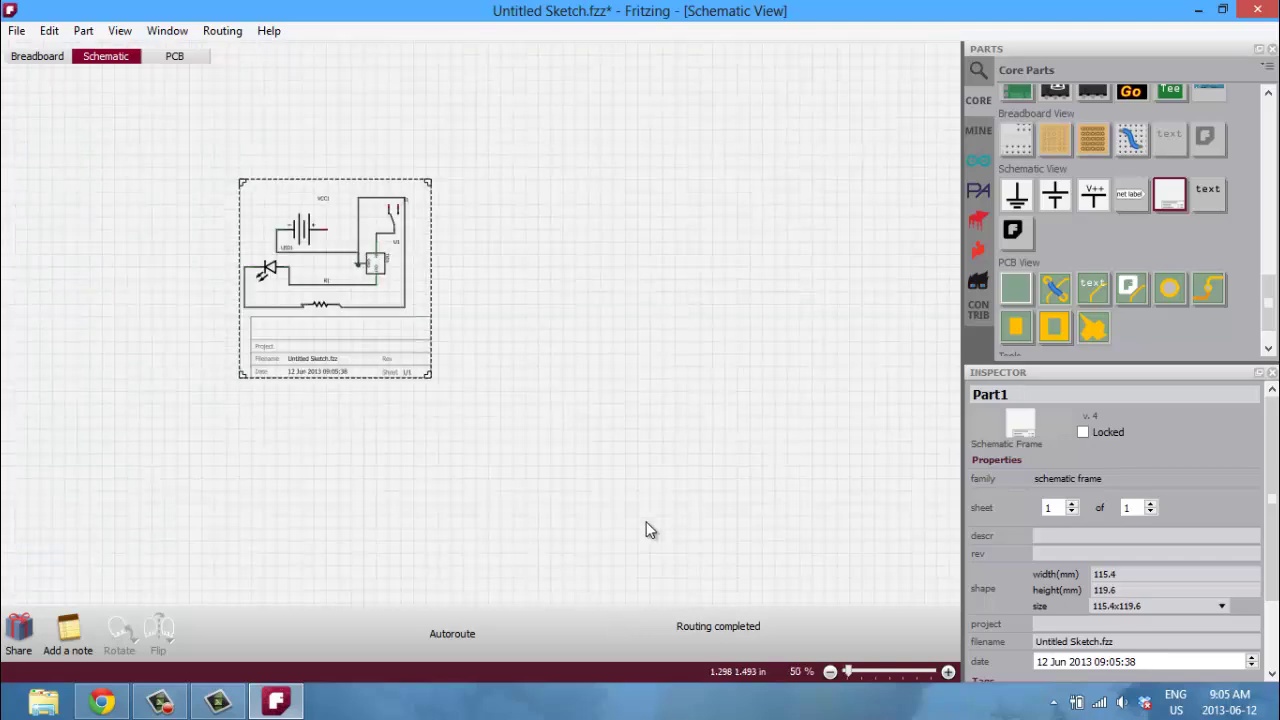
ctrl+scroll(389, 363, up, 4)
ctrl+scroll(395, 400, down, 3)
drag(415, 389, 477, 406)
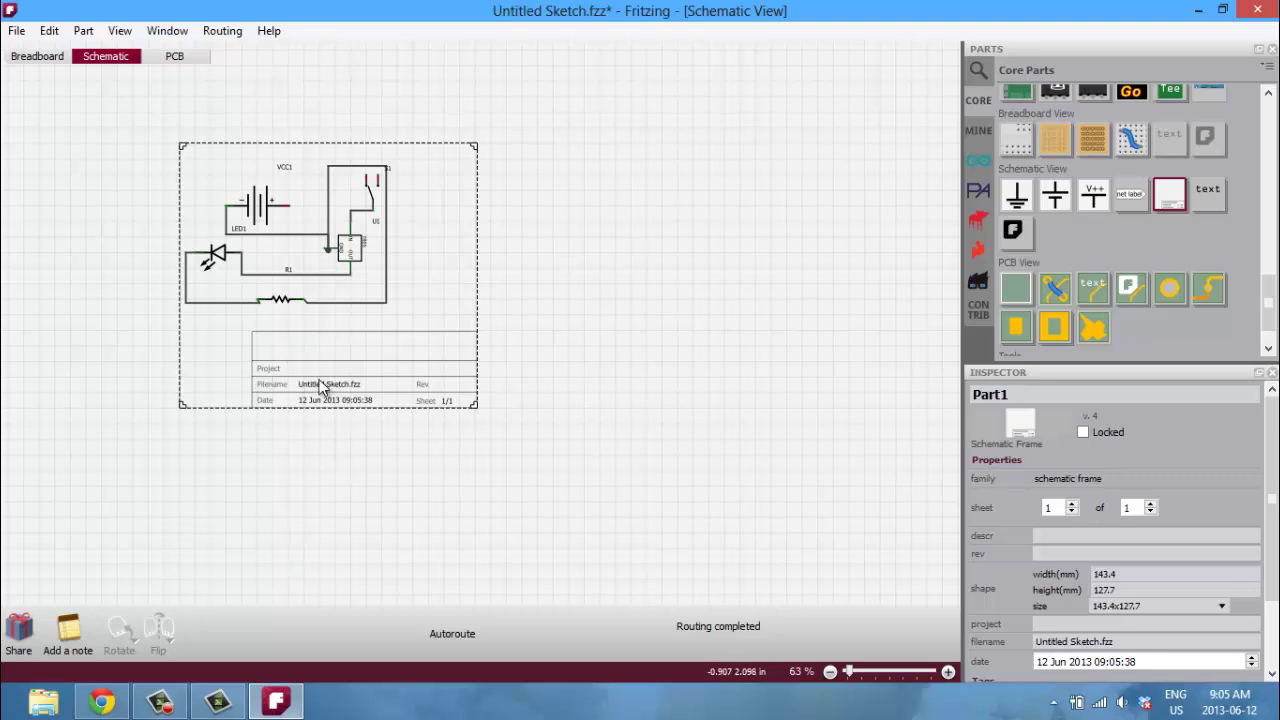
click(171, 134)
click(16, 31)
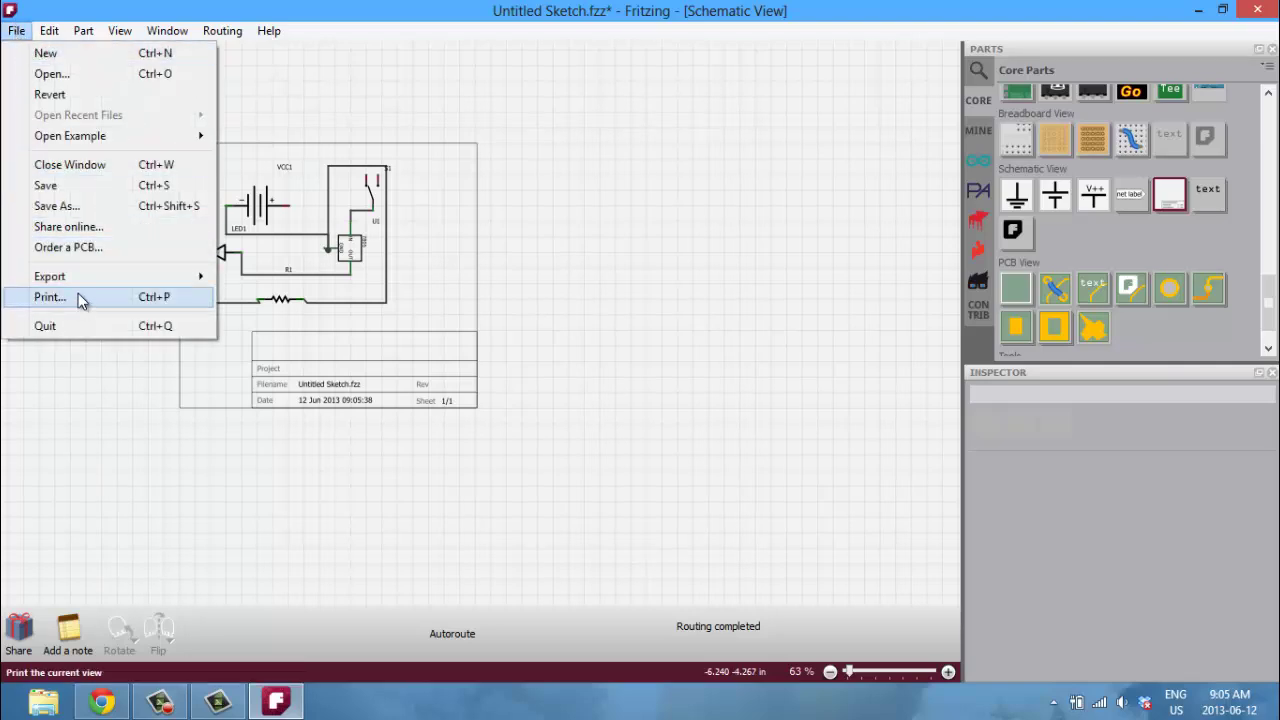
In the PCB view, shrink the board to 88.6 x 35.6 mm
click(278, 125)
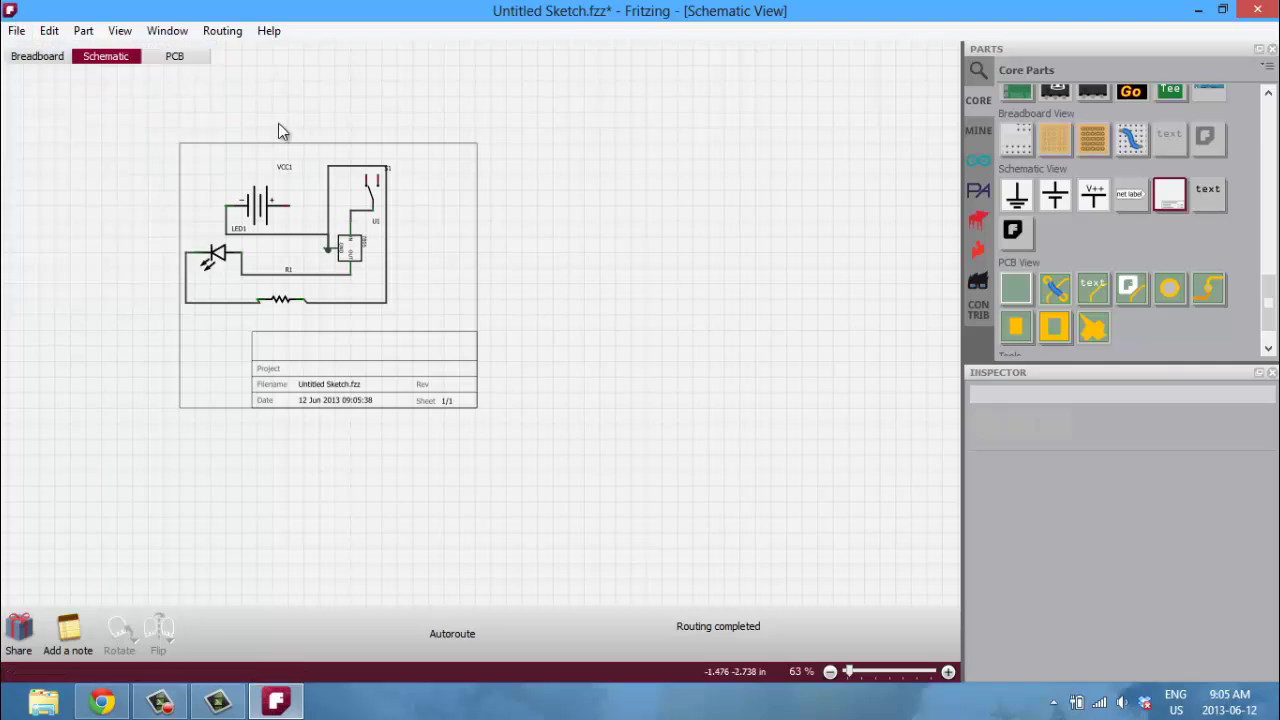
click(186, 57)
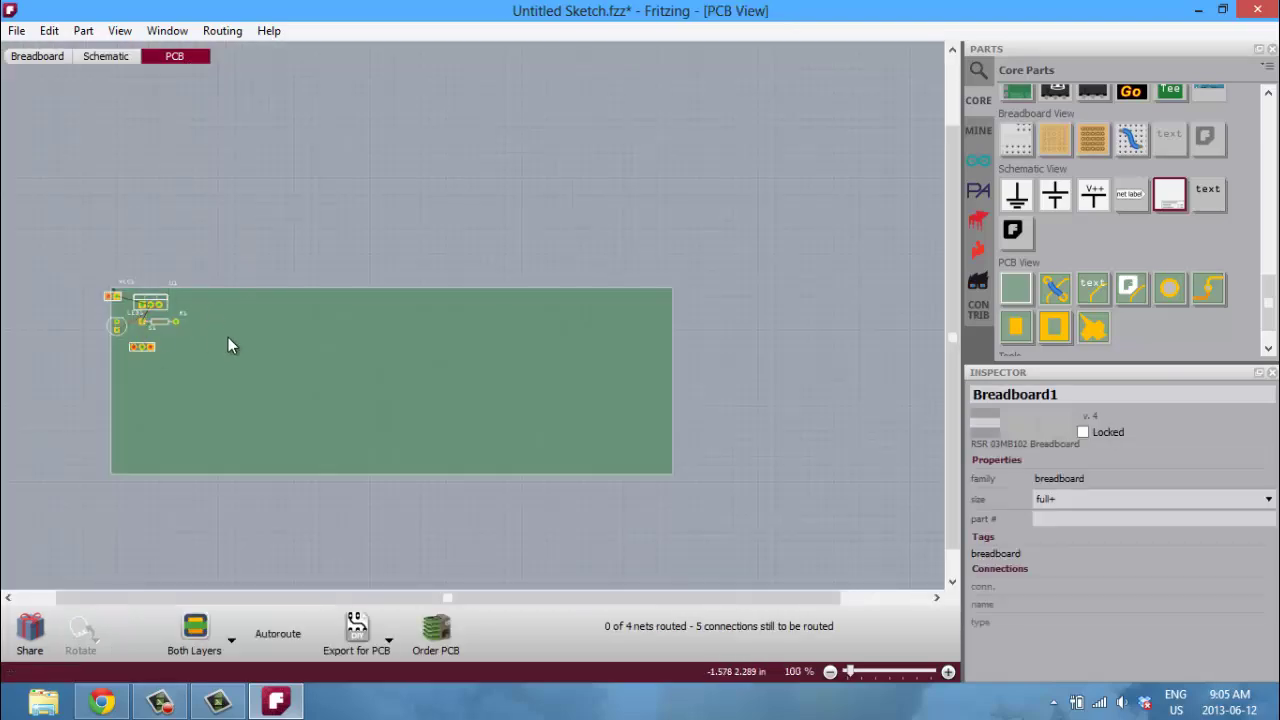
scroll(50, 300, up, 3)
scroll(234, 337, down, 2)
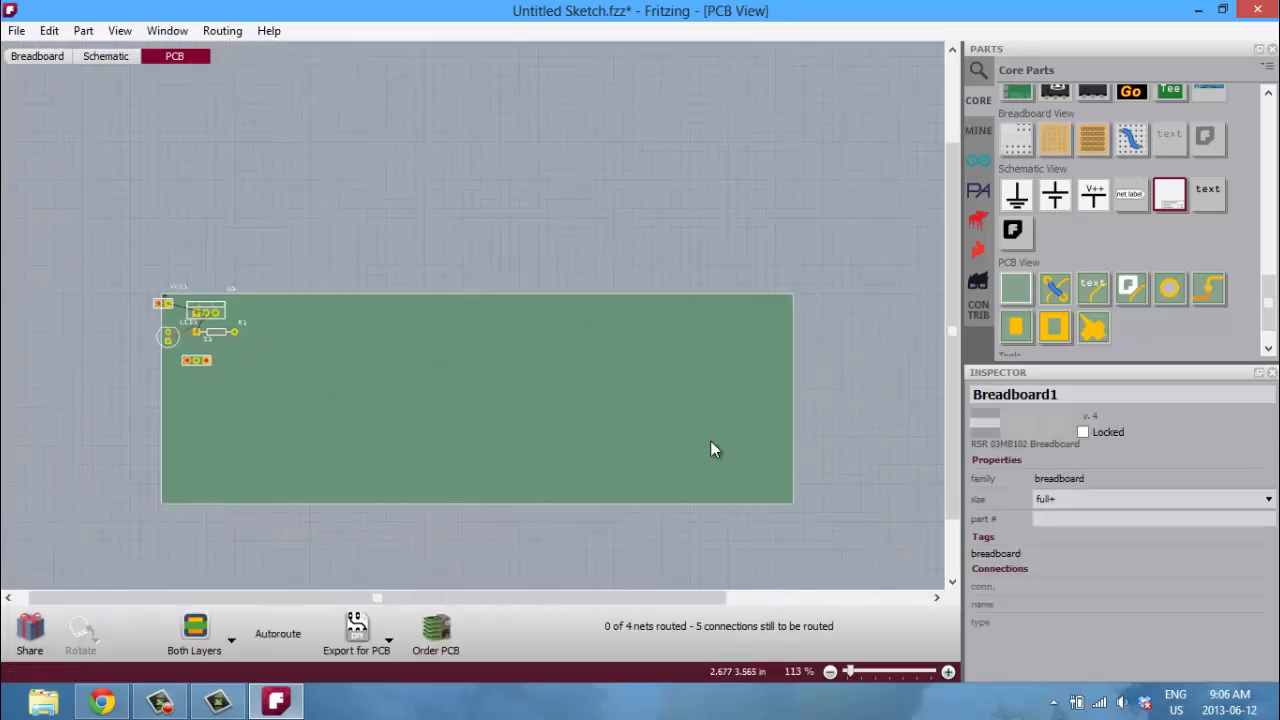
click(784, 498)
drag(786, 500, 380, 437)
drag(462, 441, 489, 423)
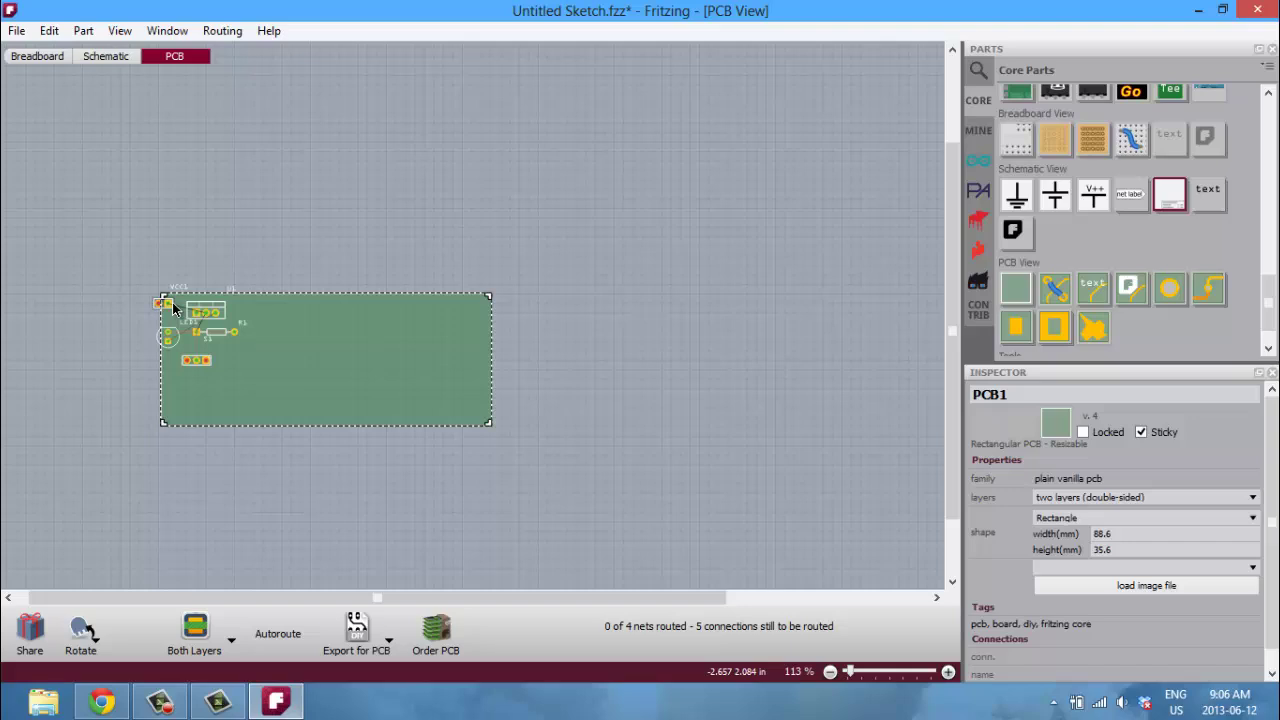
Move VCC1, U1 and LED1 onto the board and turn two ratsnest lines into traces
scroll(172, 302, up, 3)
drag(168, 316, 426, 390)
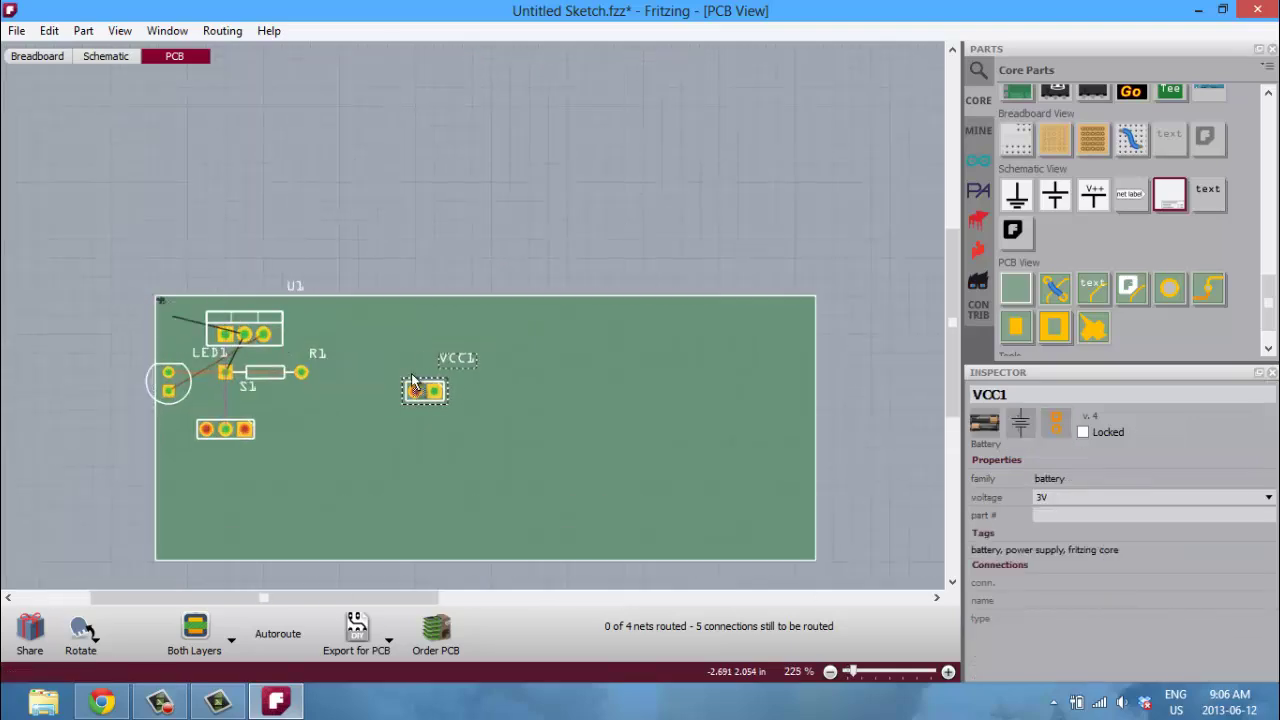
drag(244, 330, 339, 332)
double_click(228, 349)
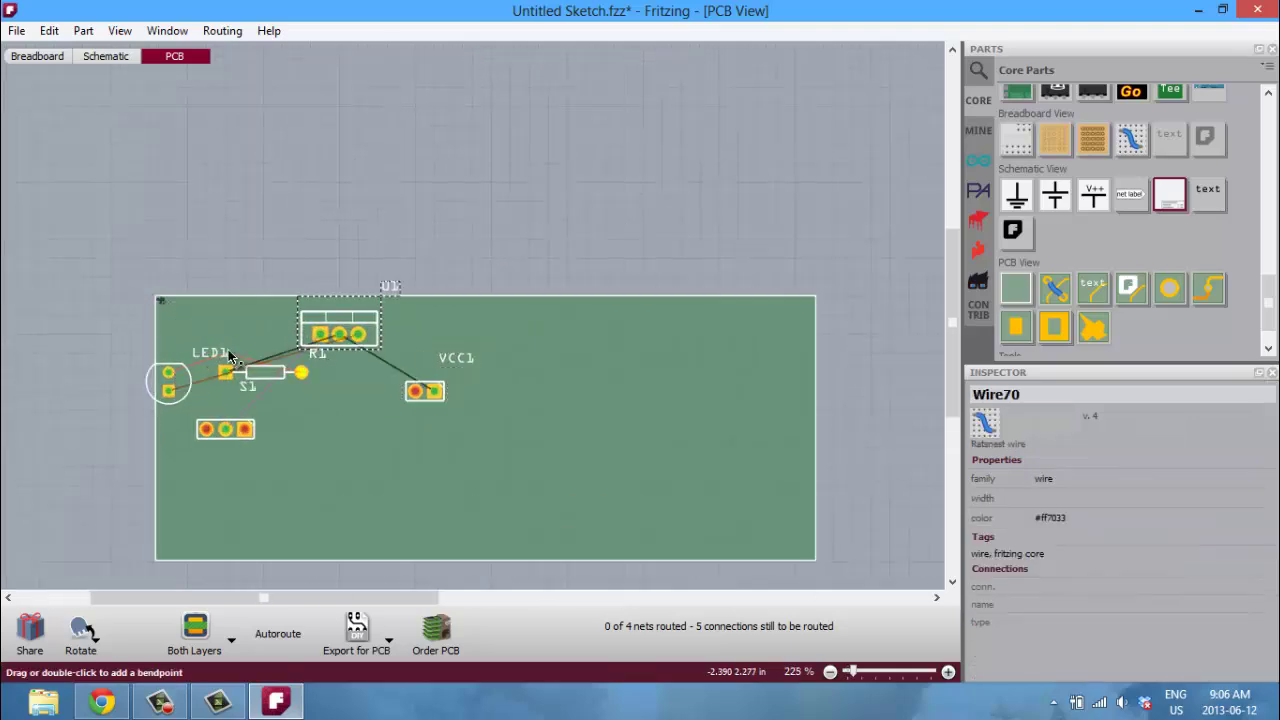
drag(169, 380, 206, 380)
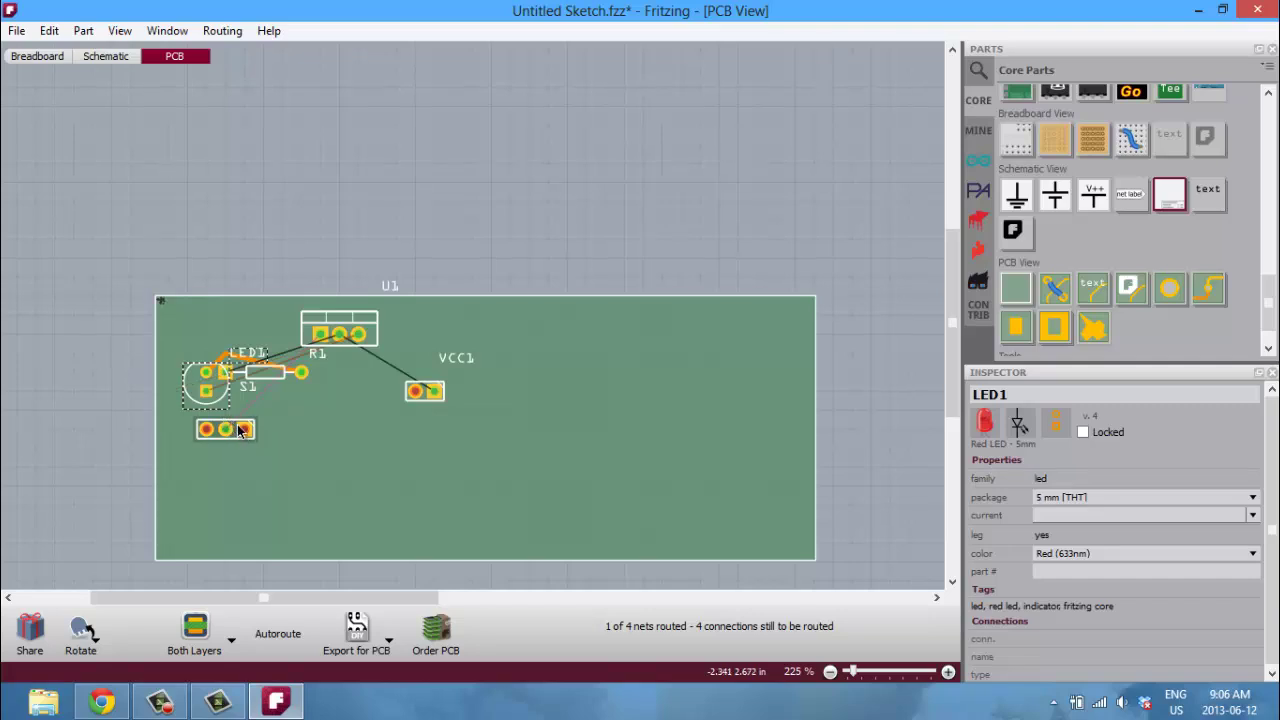
double_click(242, 430)
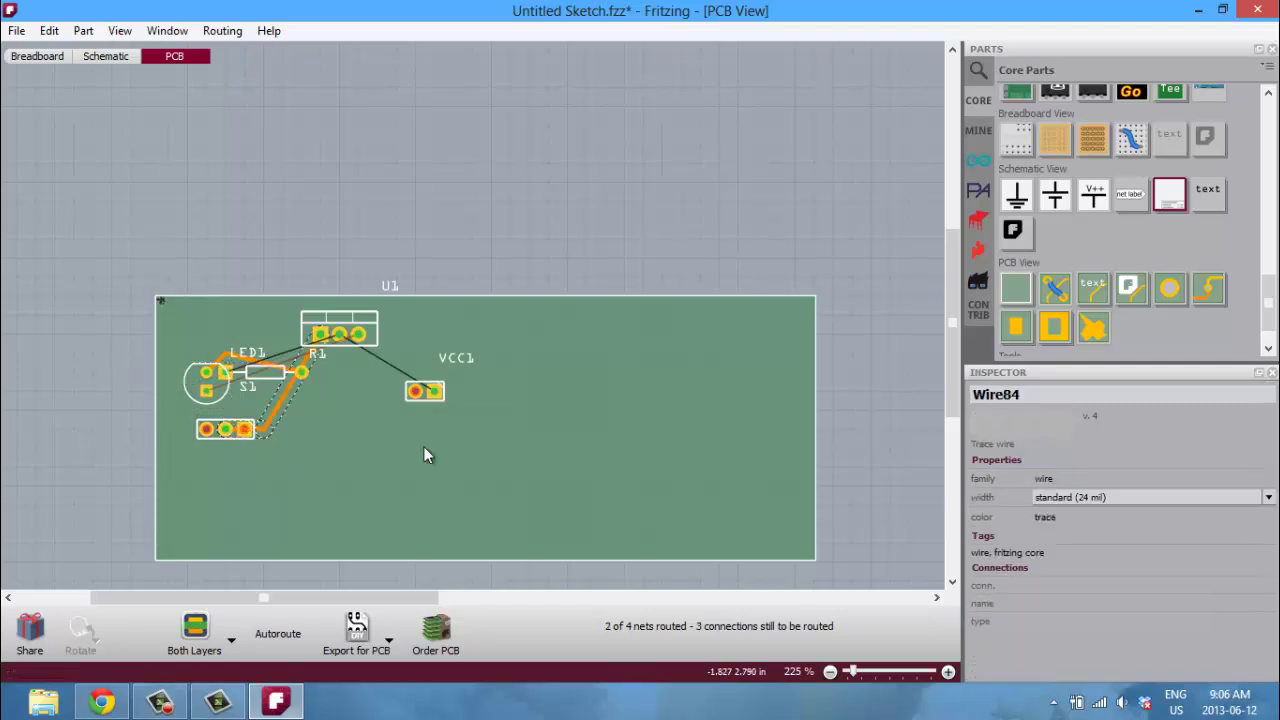
Shrink the PCB board further to 44 x 28.5 mm
click(803, 545)
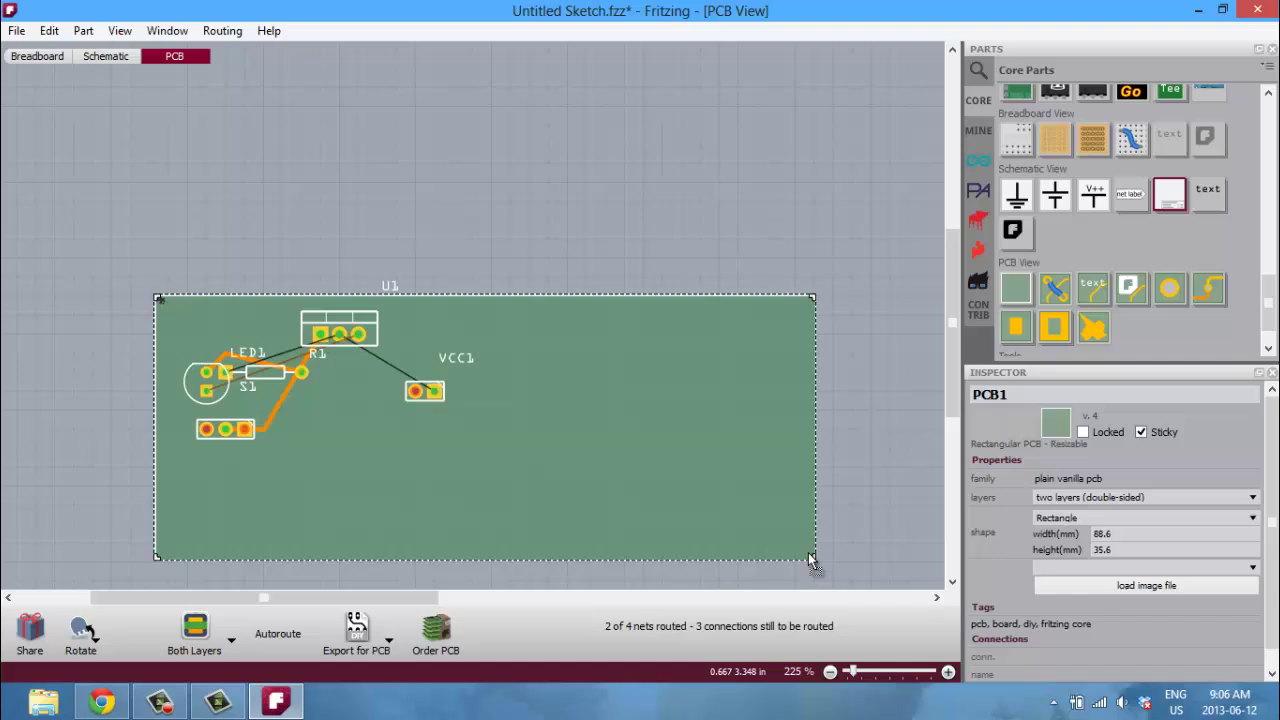
drag(812, 560, 561, 530)
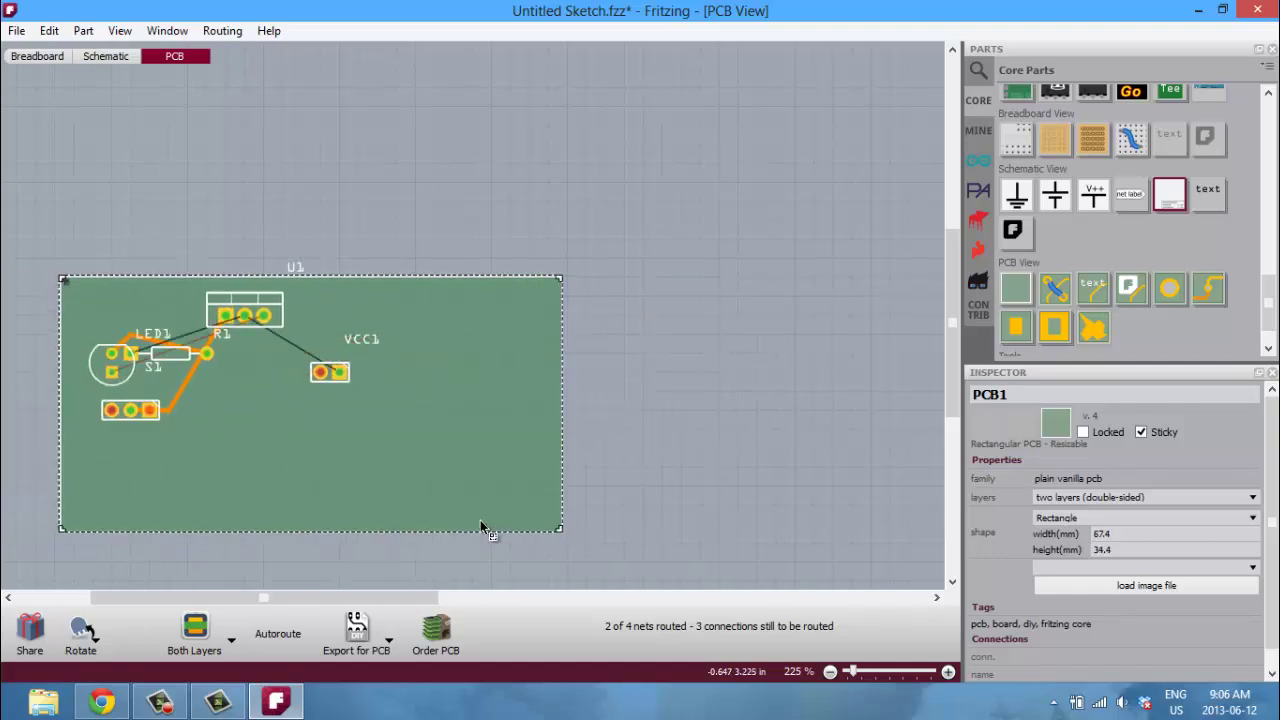
drag(480, 520, 384, 486)
Autoroute every remaining PCB connection as traces, then return to the Breadboard view
click(221, 30)
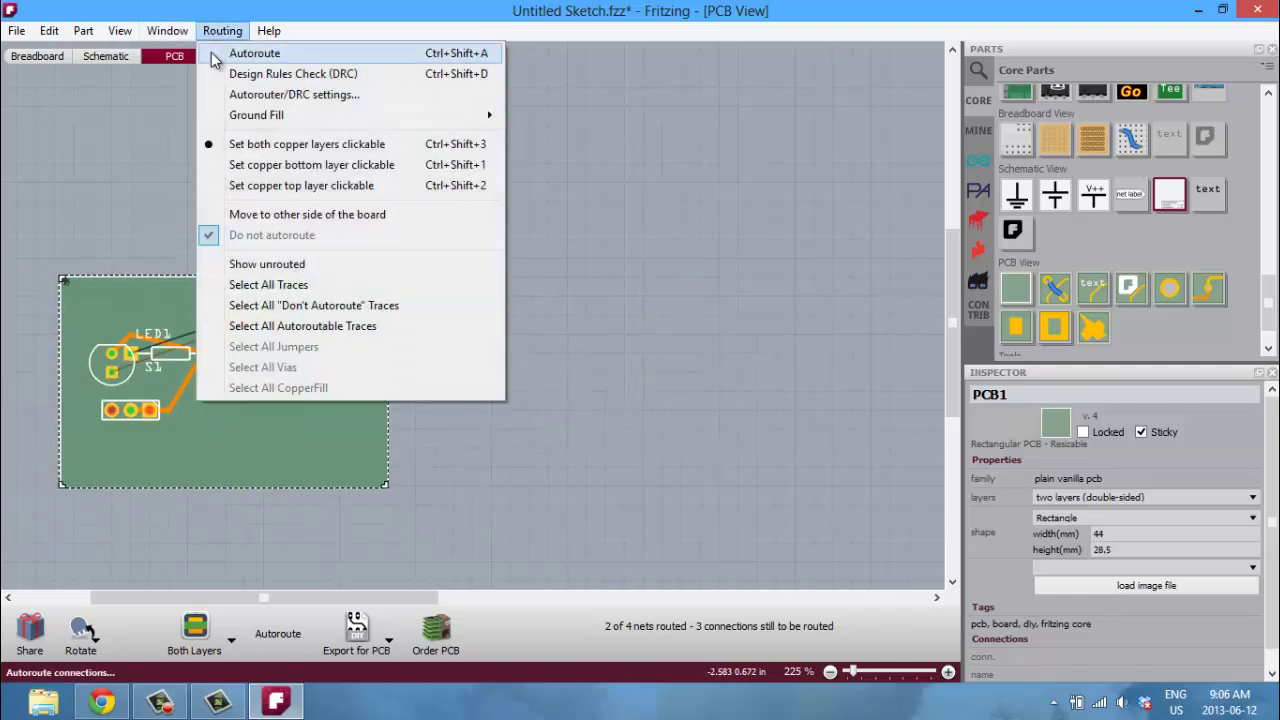
click(254, 53)
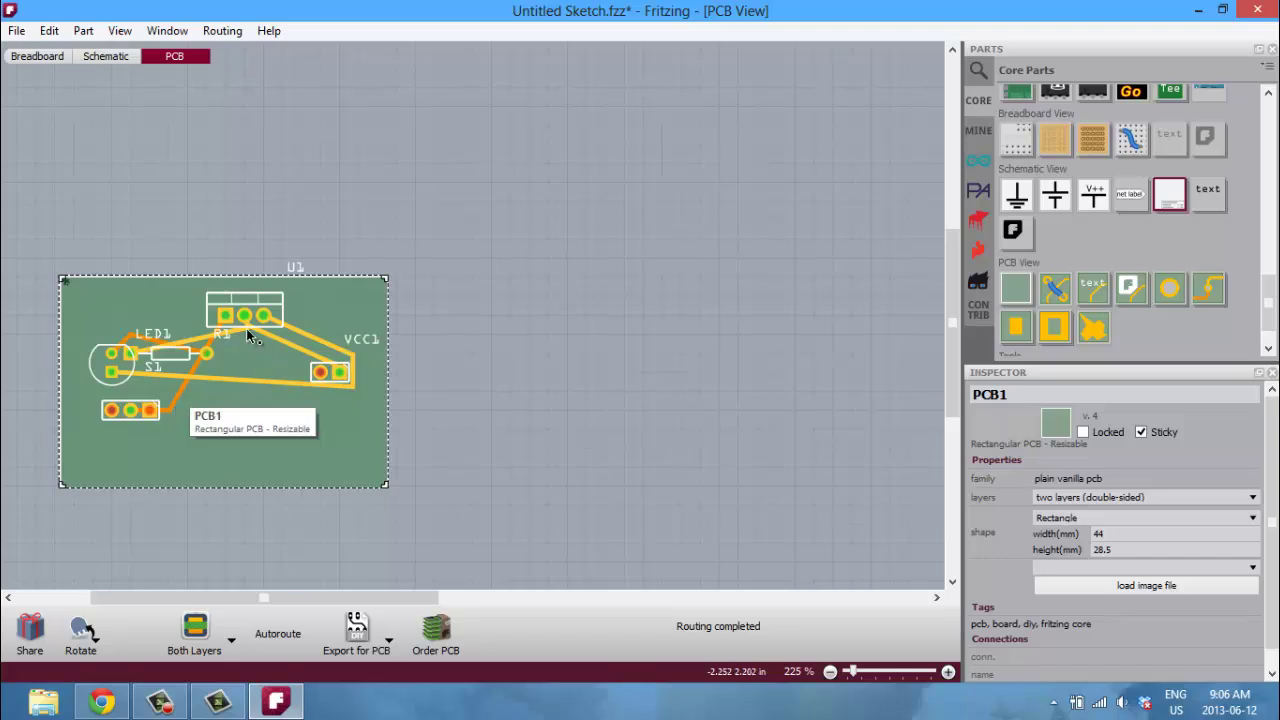
click(52, 58)
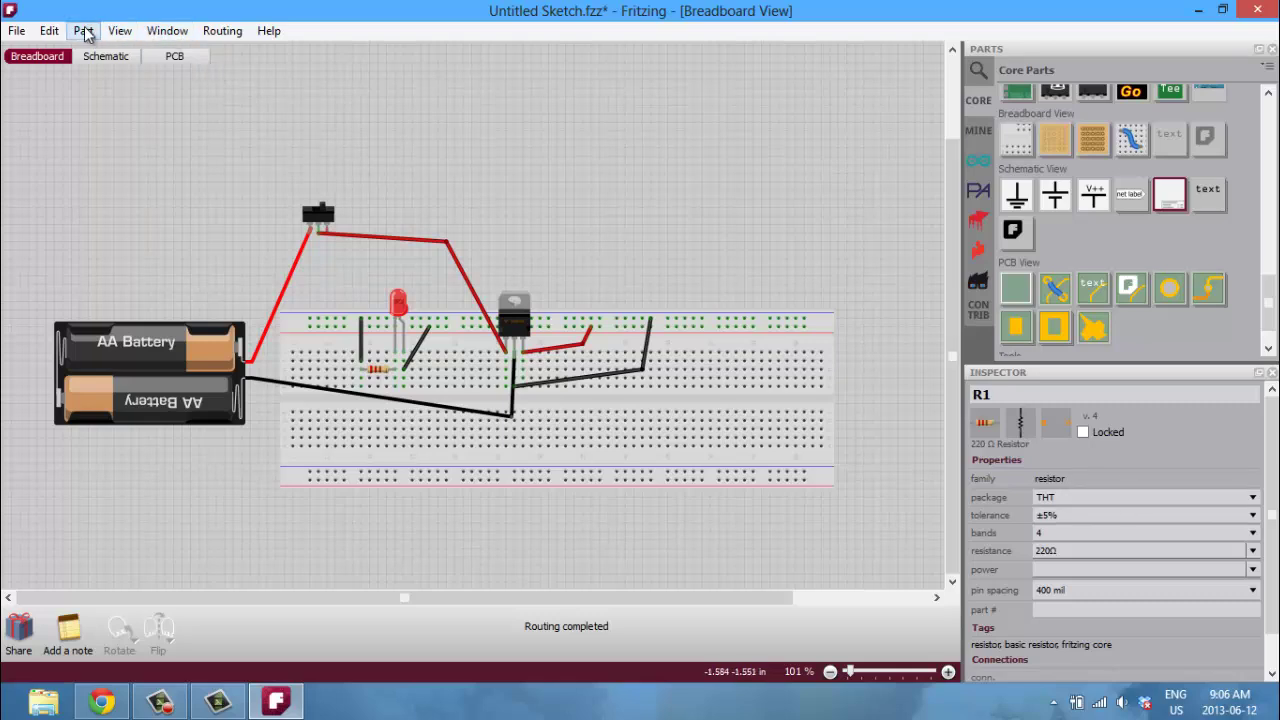
Save the sketch to Documents as 'Introduction Fritzing.fzz'
click(19, 31)
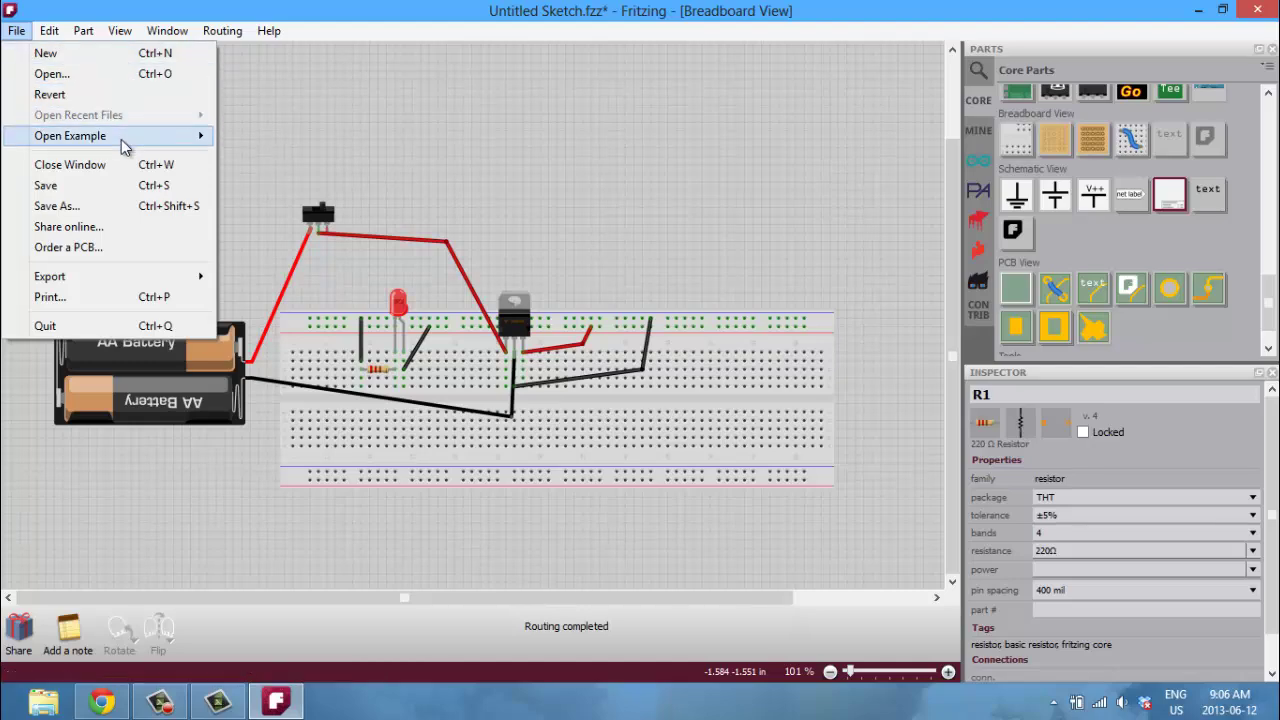
click(125, 187)
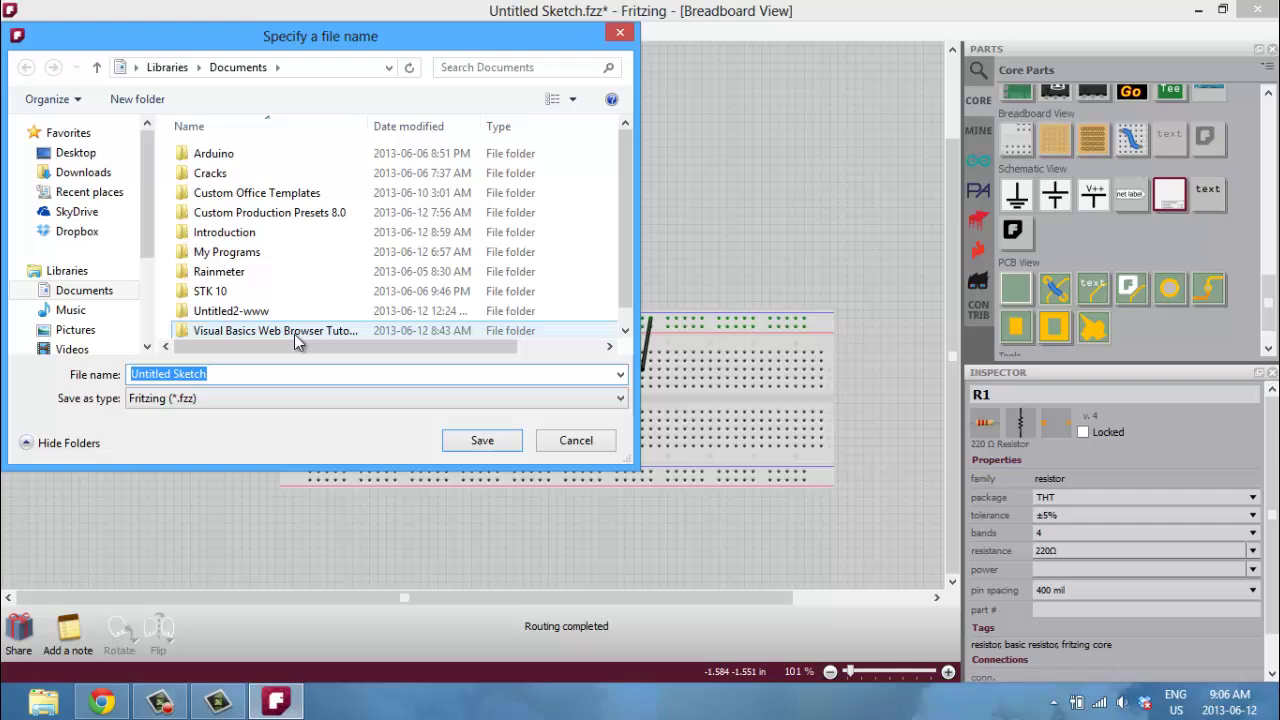
text(Introduct)
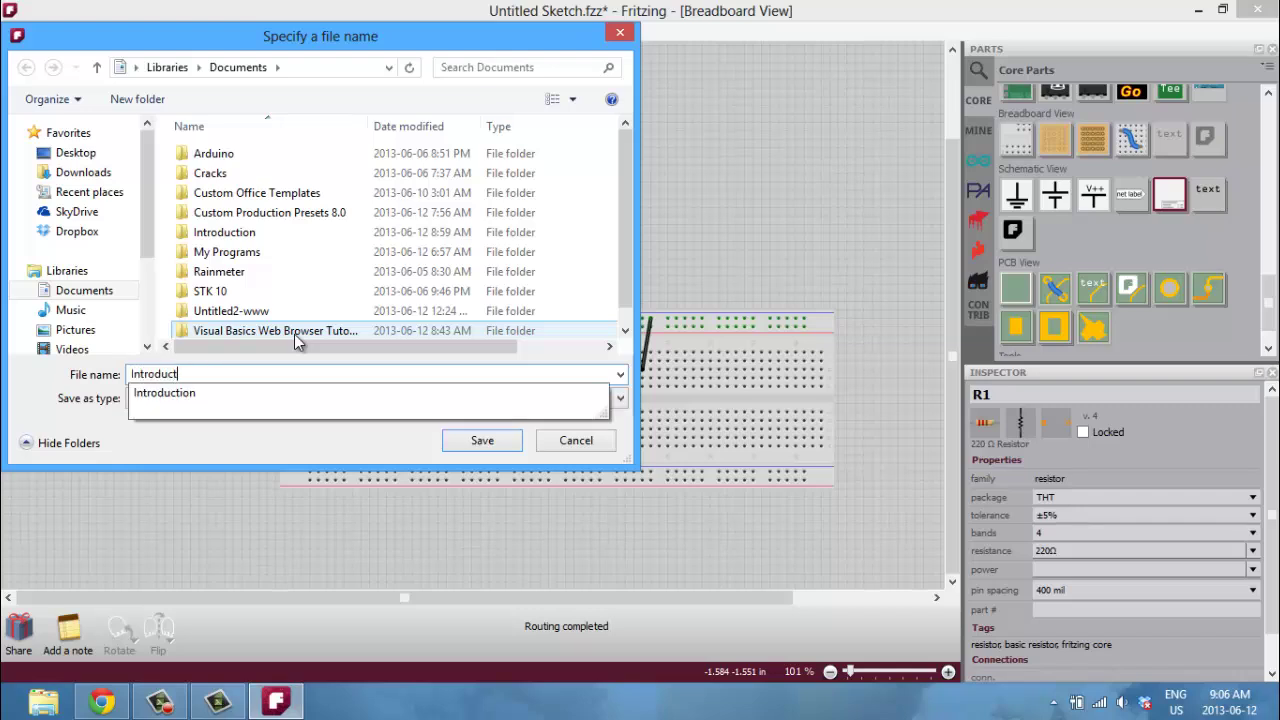
text(ion Fritzing)
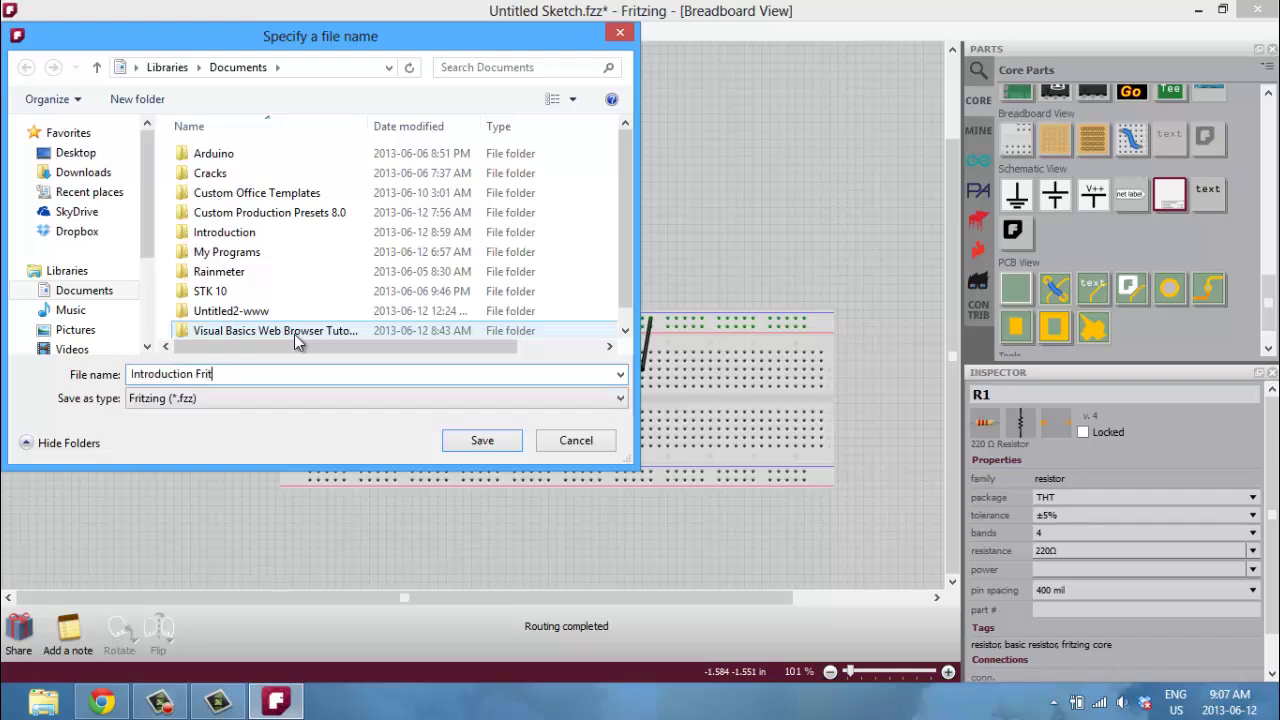
click(481, 440)
click(741, 267)
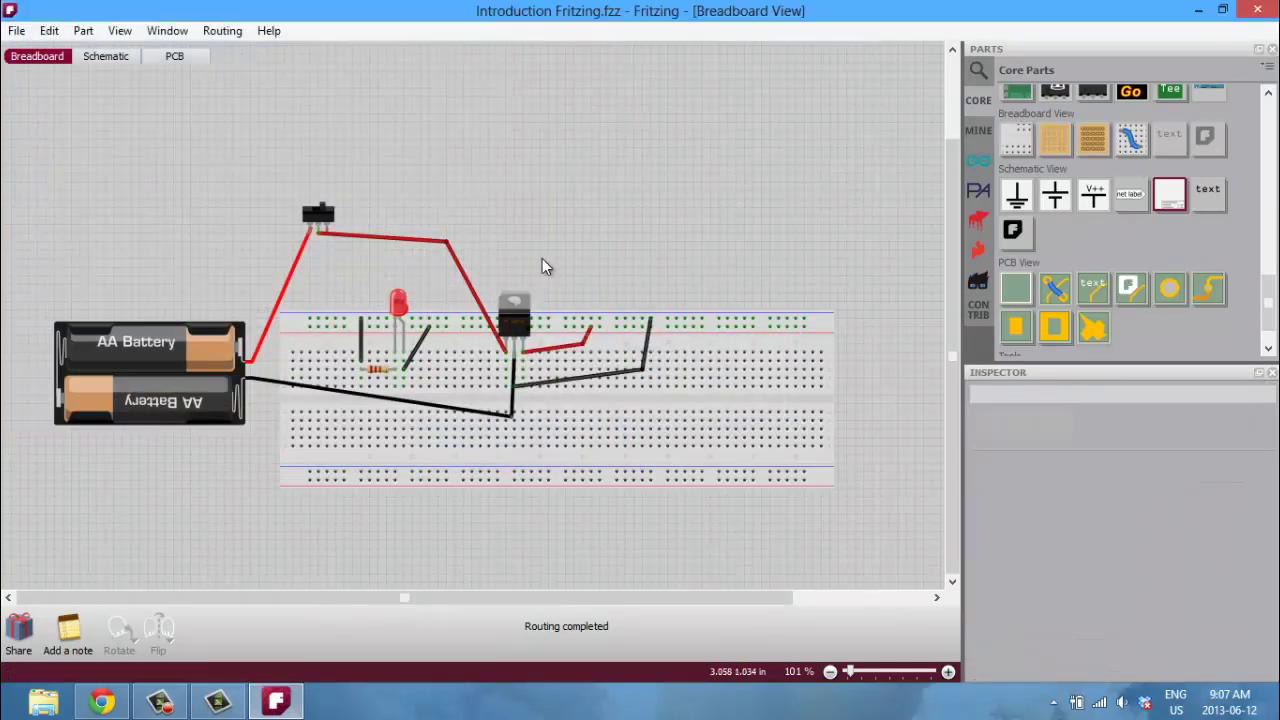